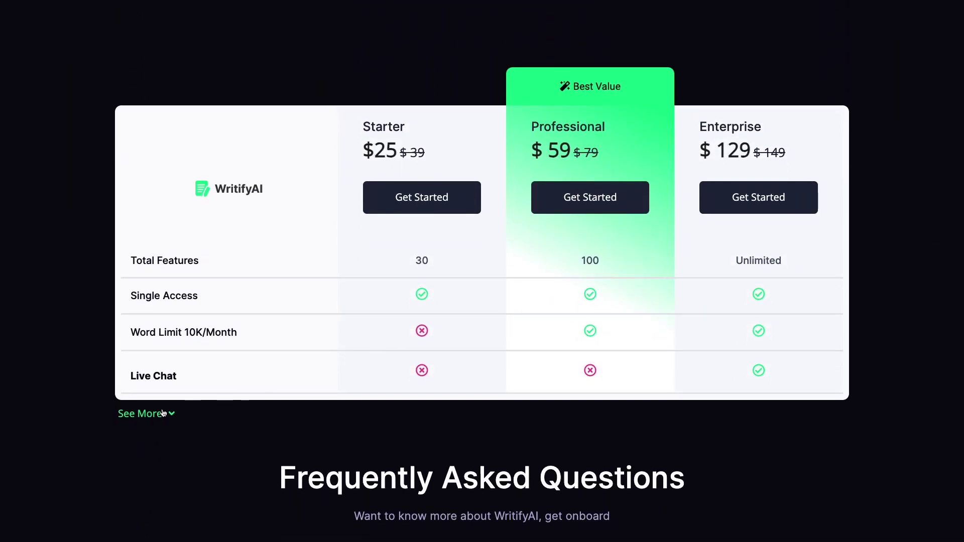
- Click See More on the front-end pricing table to reveal the Analytics Suite and Priority Support rows
left_click(163, 413)
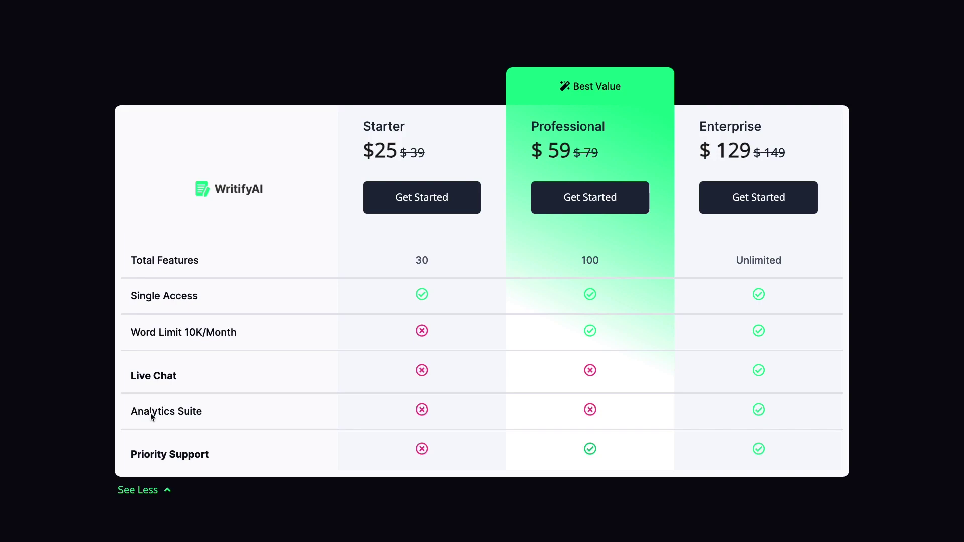
scroll(798, 208, "up", 1)
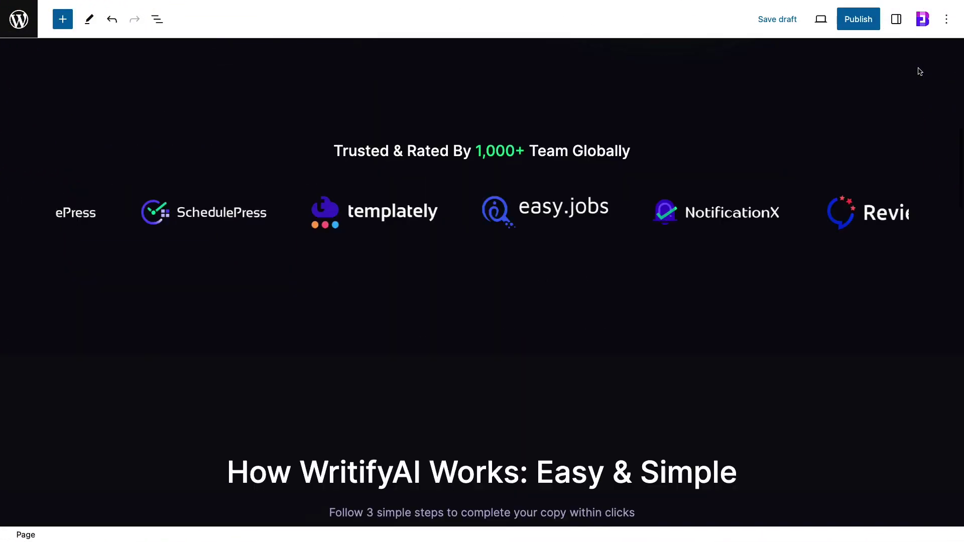
scroll(920, 71, "down", 15)
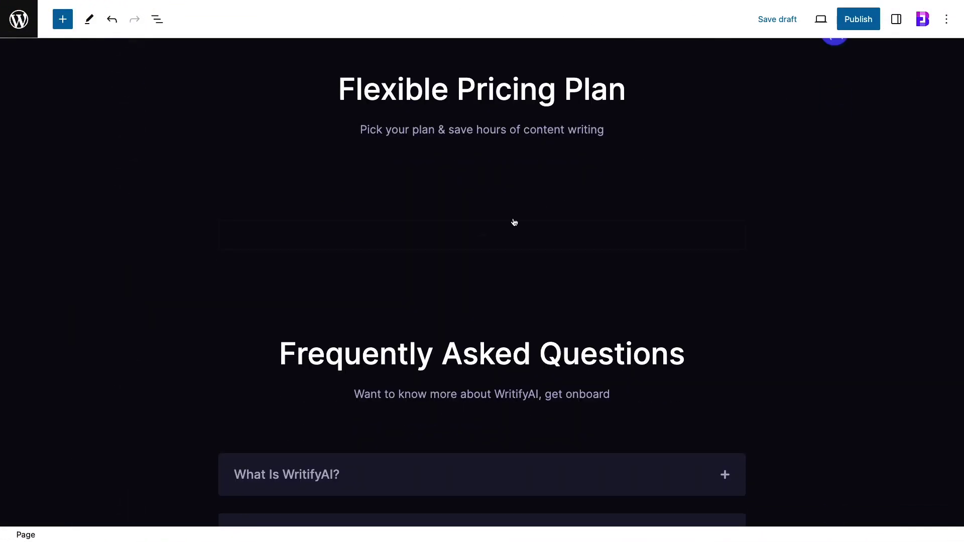
- Insert a Multicolumn Pricing Table with Basic, Standard and Premium plans below the Flexible Pricing Plan heading
left_click(482, 239)
type("Multicolumn Pricing")
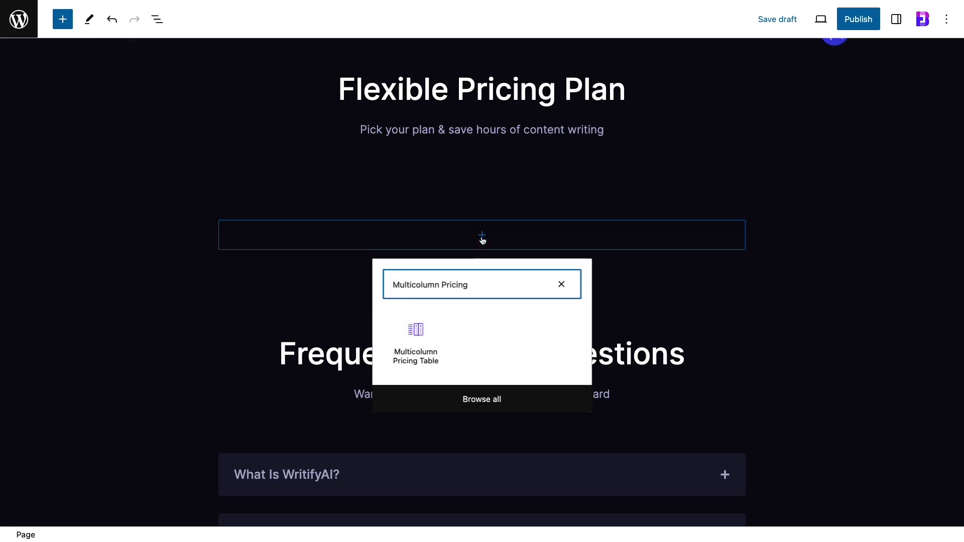
left_click(436, 333)
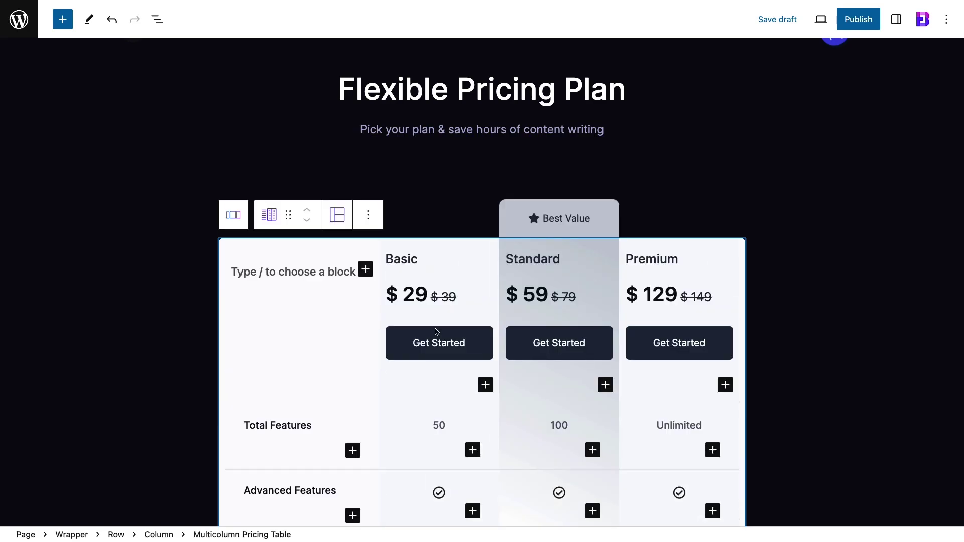
scroll(437, 331, "down", 5)
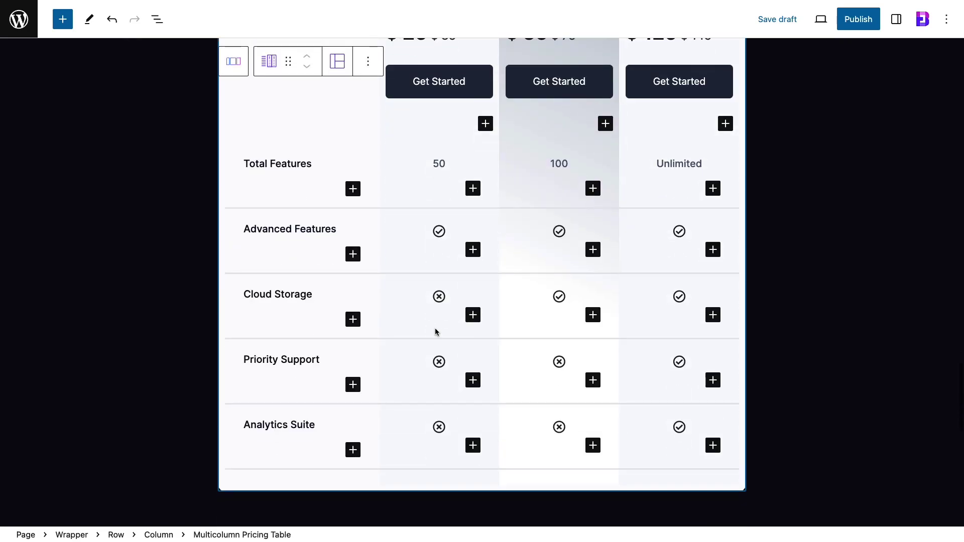
scroll(436, 331, "up", 3)
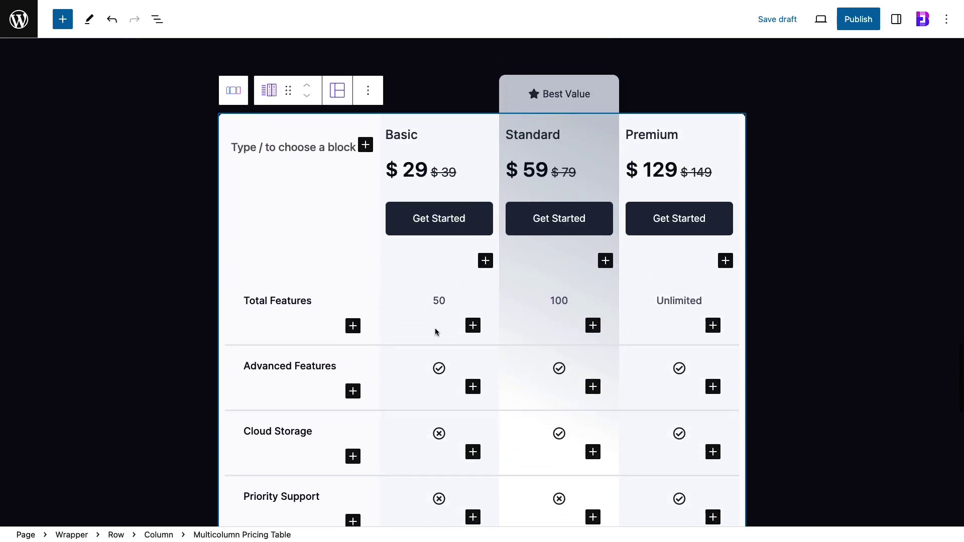
- Open the pricing table's settings, try Preset 2, then revert to Preset 1
left_click(900, 18)
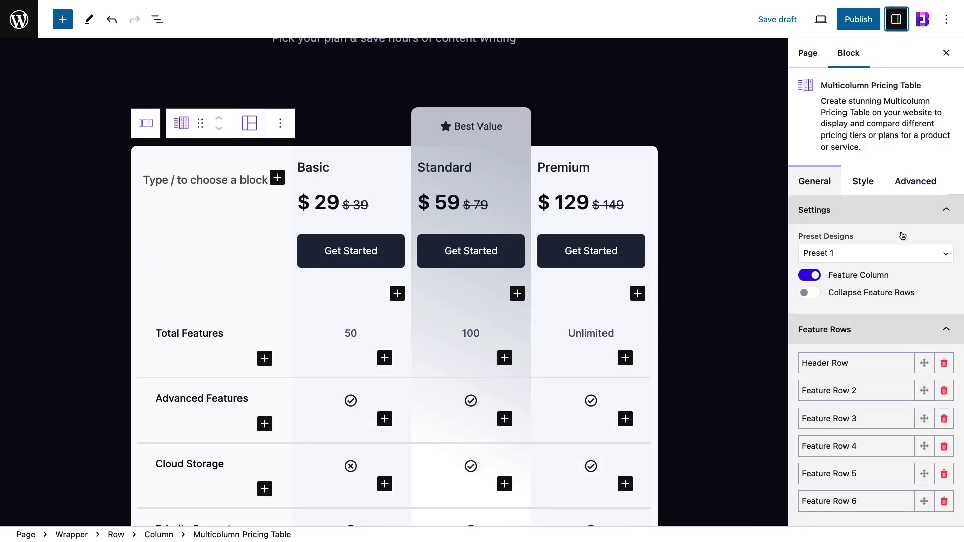
left_click(897, 255)
left_click(868, 267)
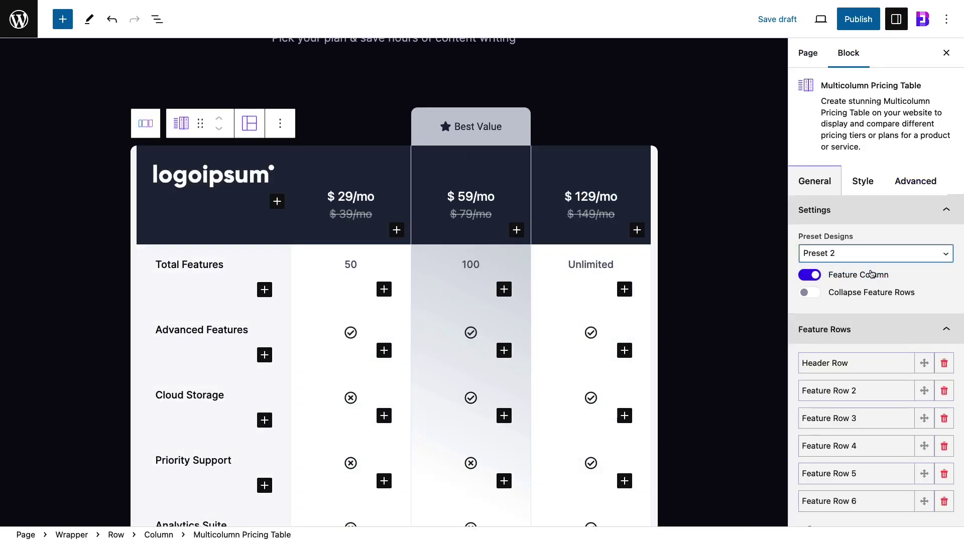
left_click(878, 254)
left_click(880, 243)
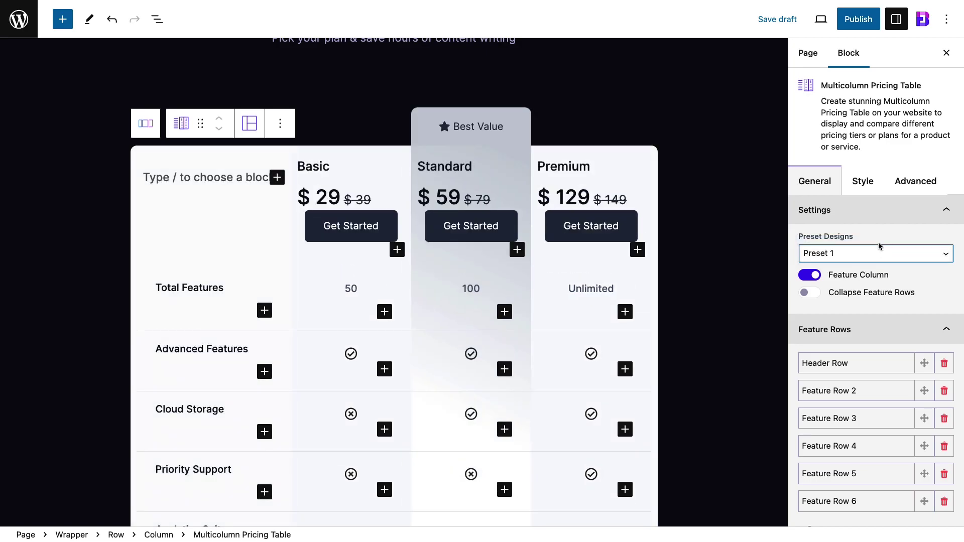
- Turn the Feature Column off and back on
left_click(813, 278)
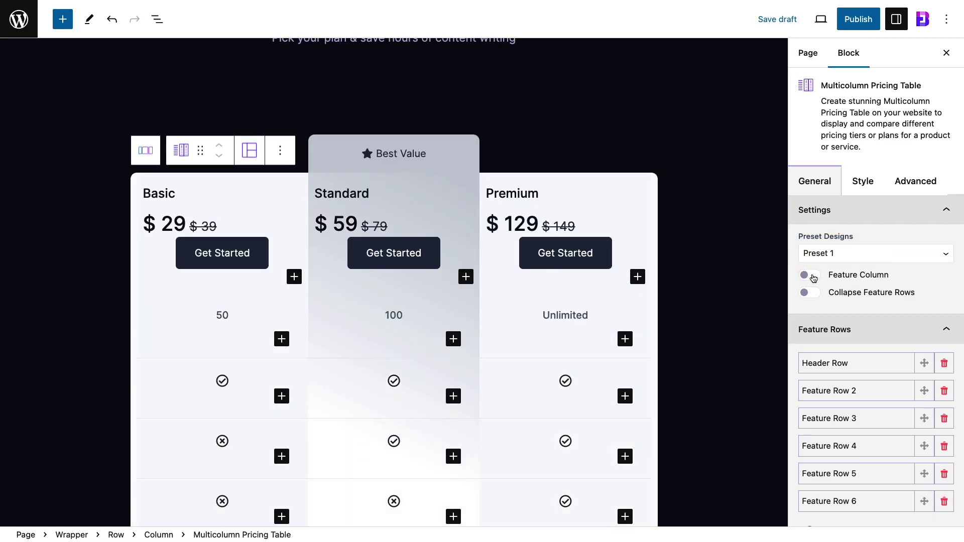
left_click(814, 277)
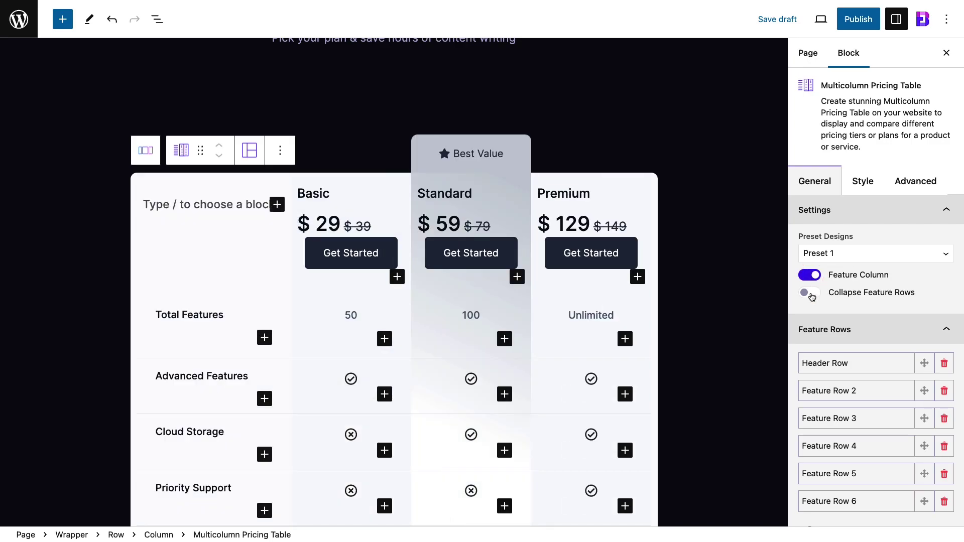
scroll(753, 296, "down", 3)
scroll(755, 298, "up", 1)
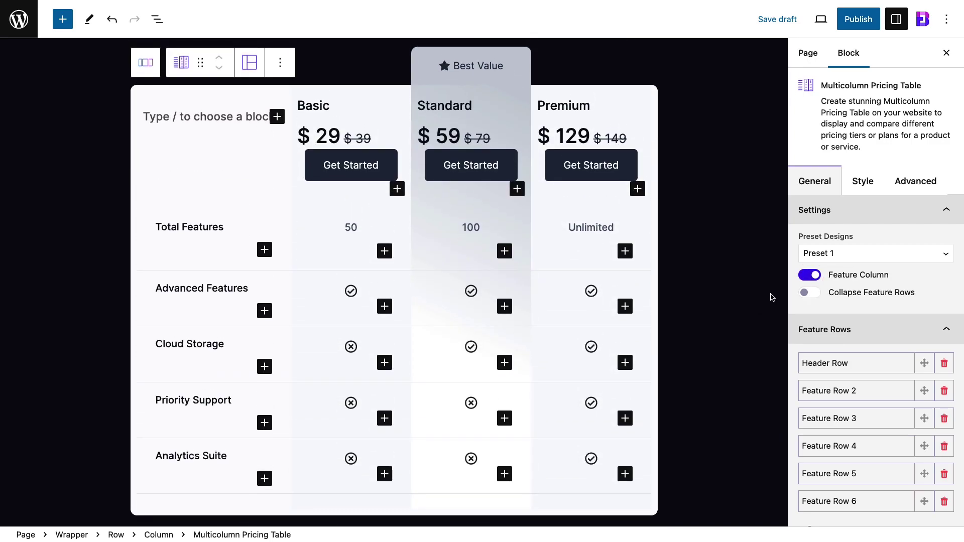
- Enable Collapse Feature Rows, expand the table with See More, and keep Number Of Row at 5
left_click(815, 294)
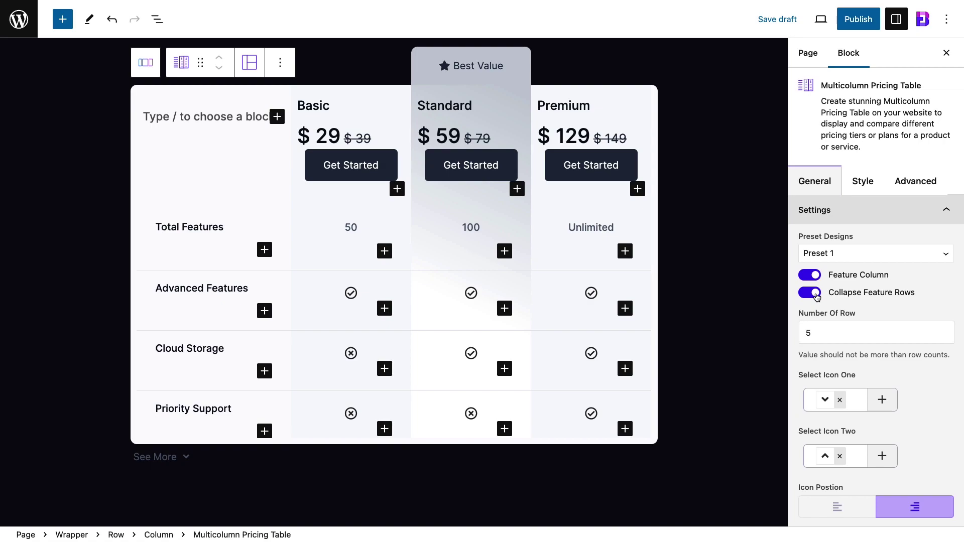
left_click(169, 458)
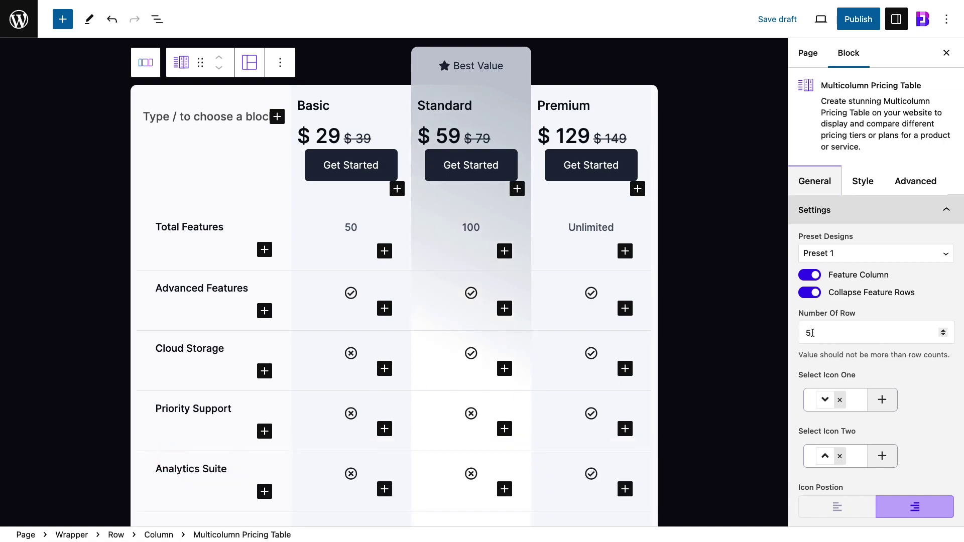
left_click_drag(812, 332, 804, 334)
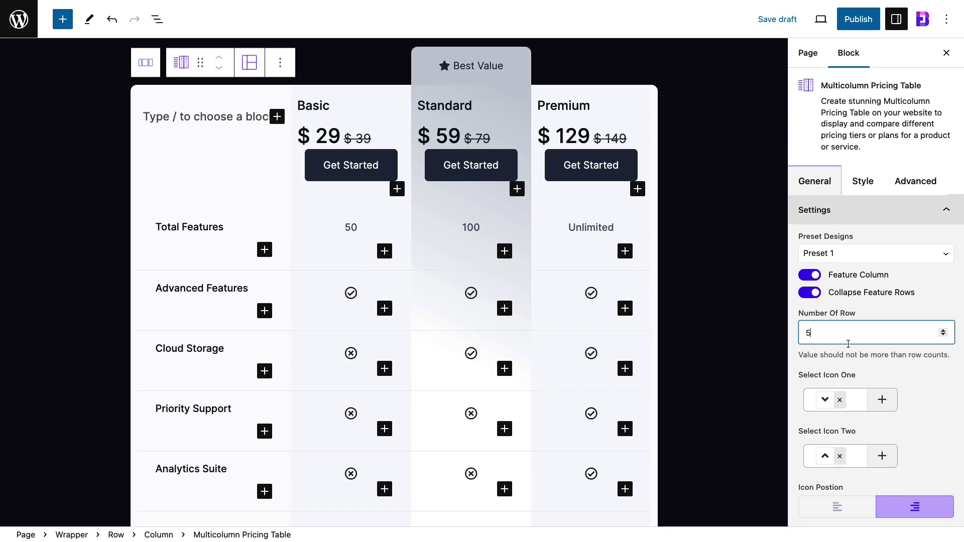
left_click(917, 381)
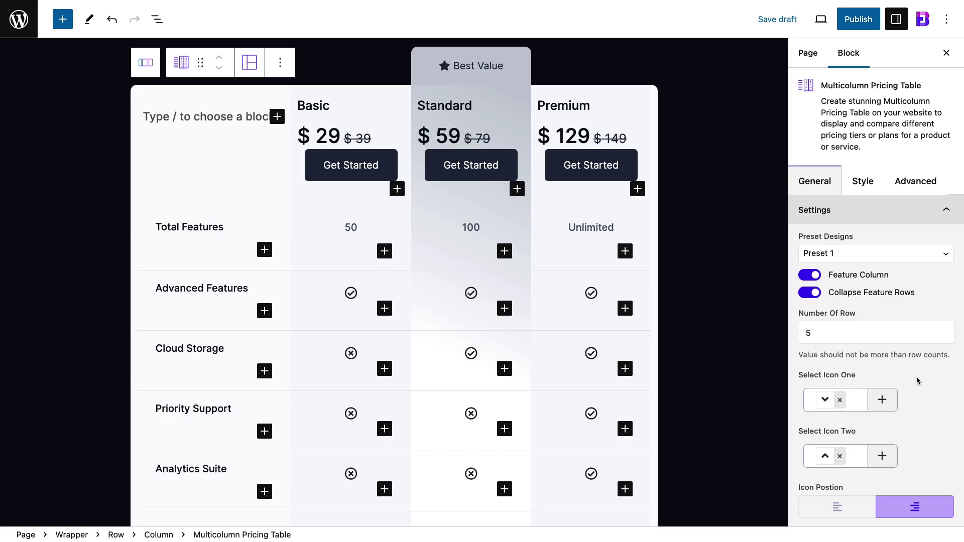
left_click(876, 399)
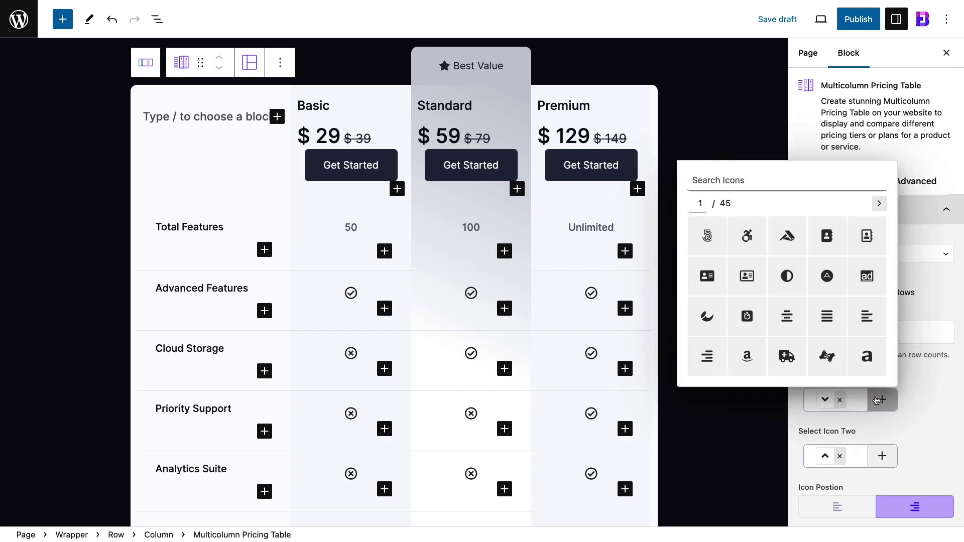
left_click(876, 400)
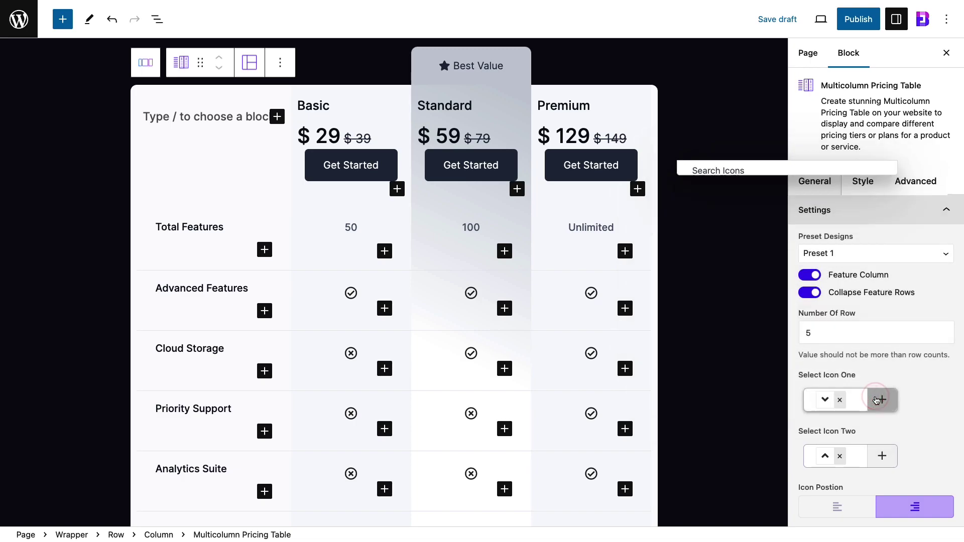
scroll(876, 400, "down", 5)
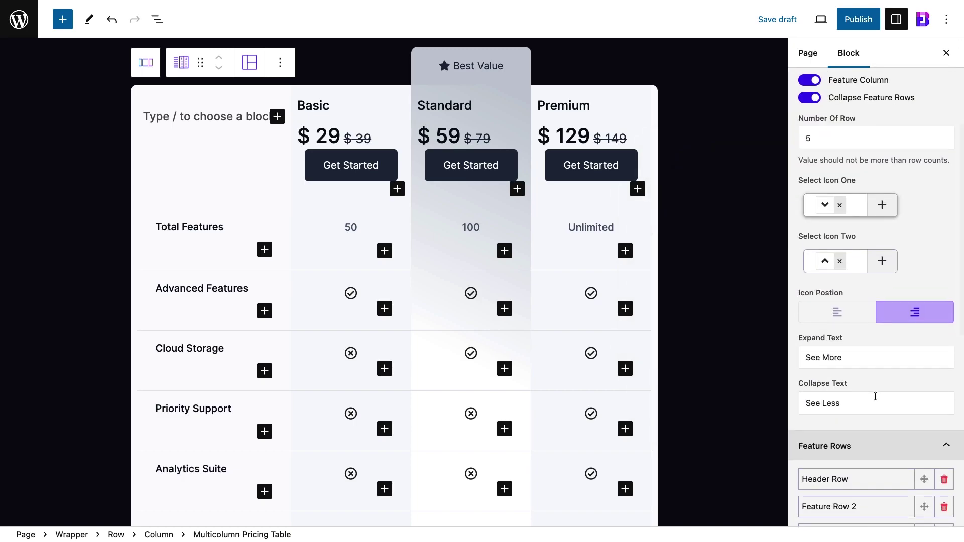
- Add a seventh feature row to the pricing table
scroll(795, 353, "down", 7)
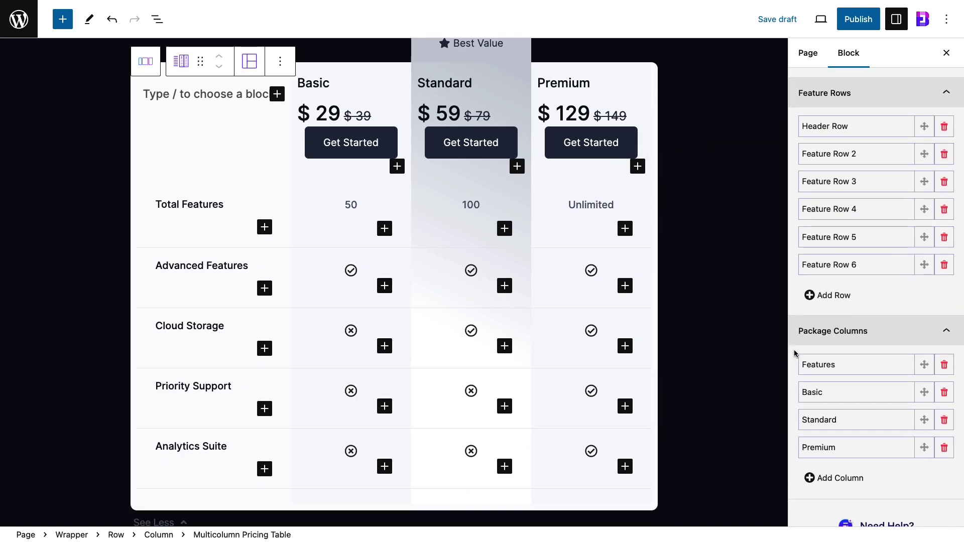
left_click(843, 295)
scroll(637, 313, "down", 2)
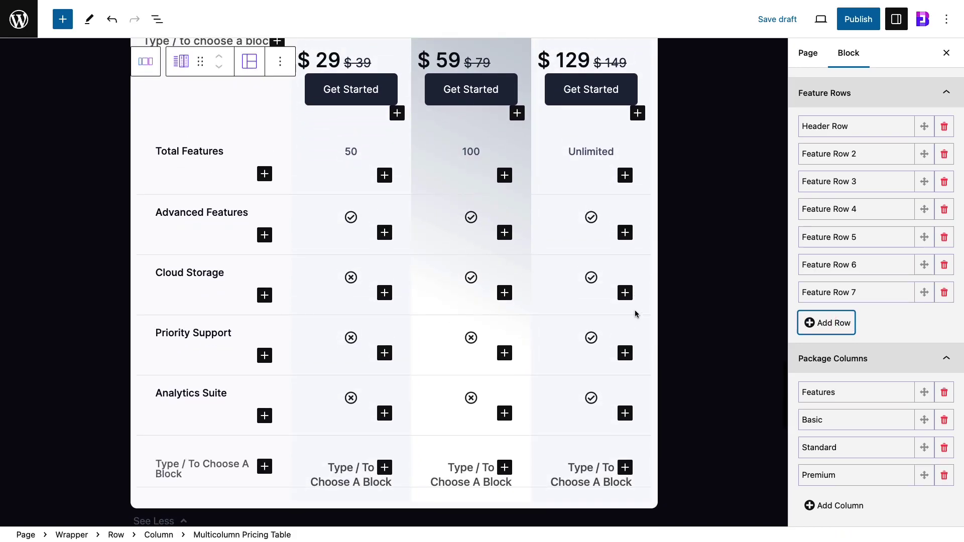
scroll(253, 453, "down", 3)
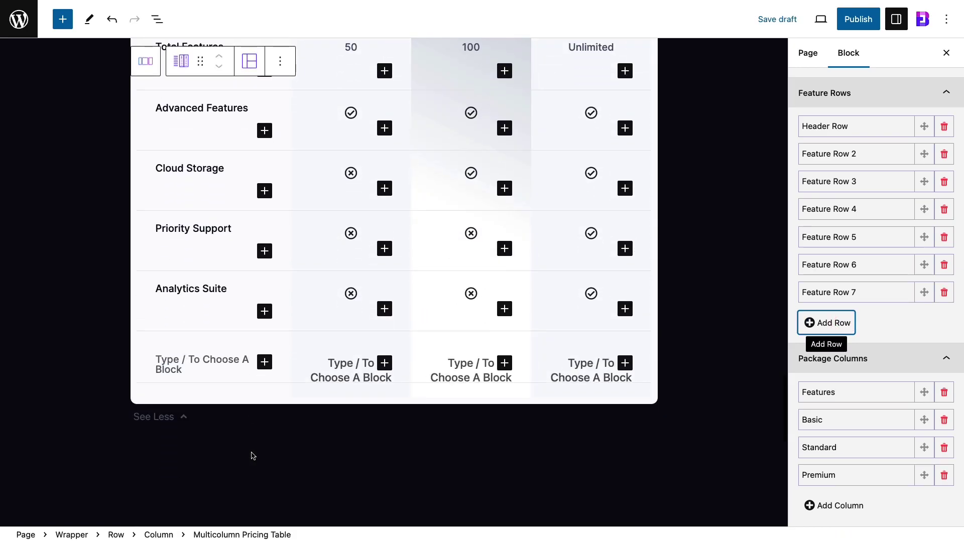
- Put an Advanced Heading reading Priority Support in the new row's first cell
left_click(264, 361)
type("Advanced Heading")
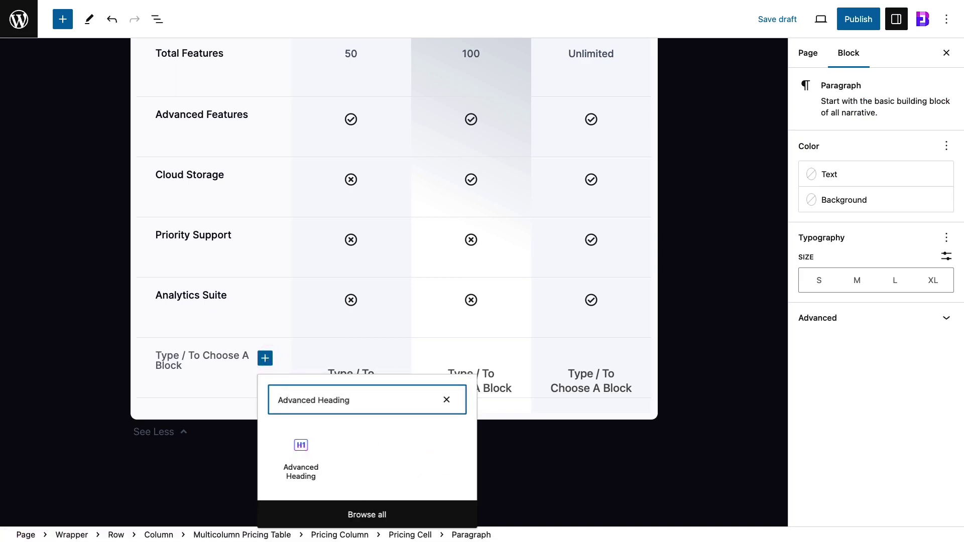
left_click(302, 448)
left_click_drag(244, 377, 155, 376)
type("Priority Support")
left_click(374, 384)
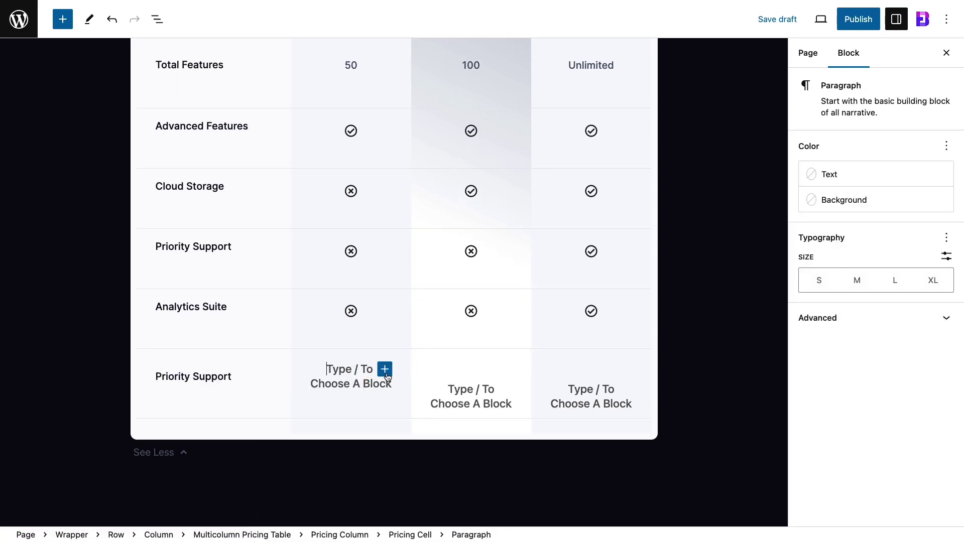
left_click(385, 369)
- Insert an Icon Picker in the Basic cell and choose the circled cross icon
type("icon picker")
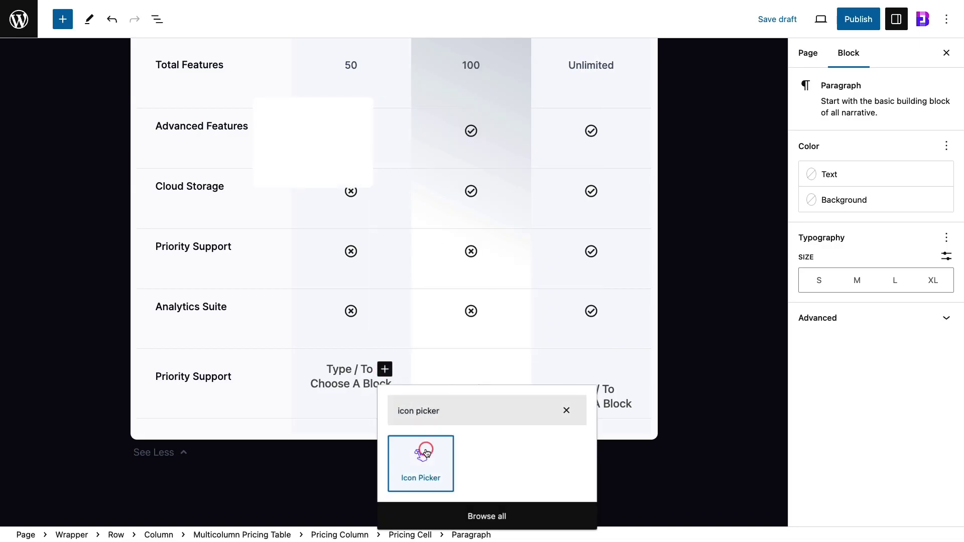
left_click(427, 452)
left_click(882, 249)
type("40")
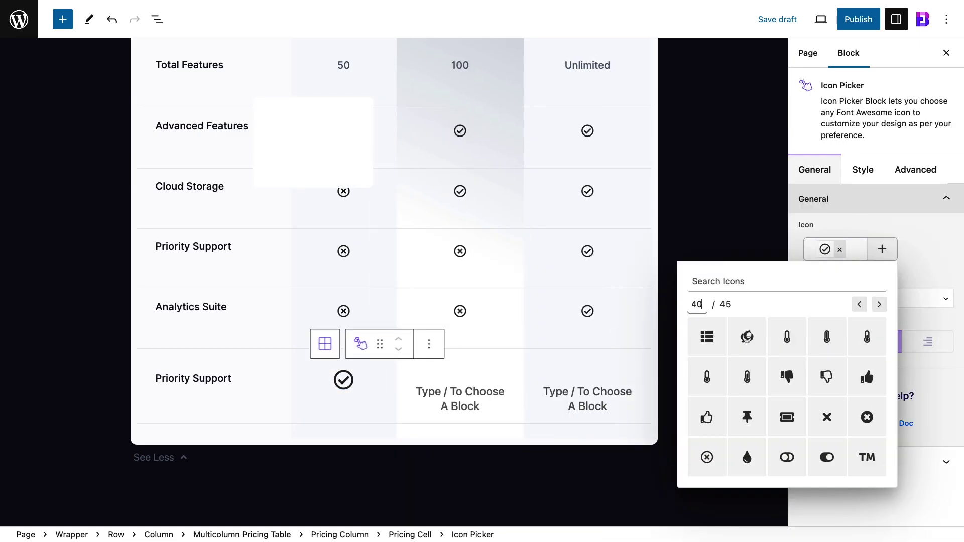
left_click(707, 458)
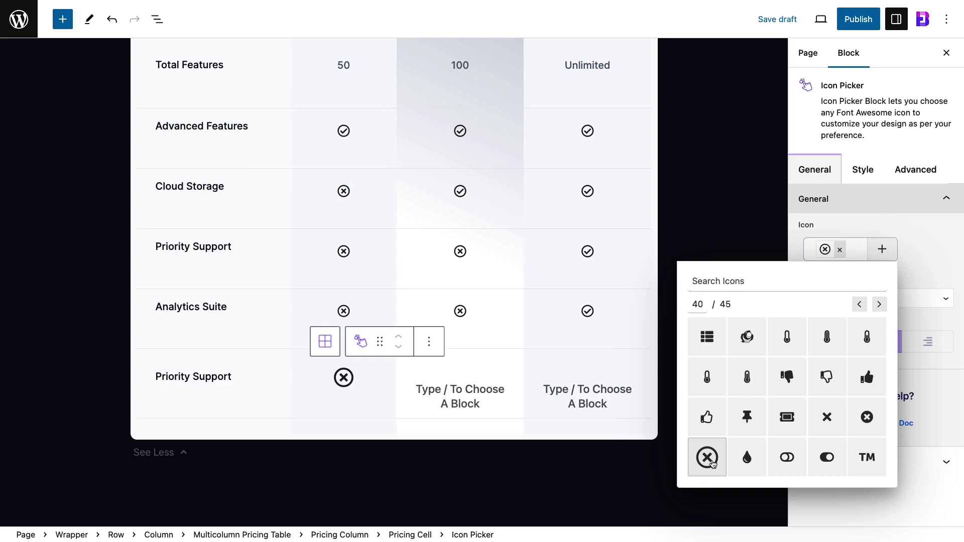
- Set the cross icon's size to 20 and its primary colour to pink
left_click(873, 175)
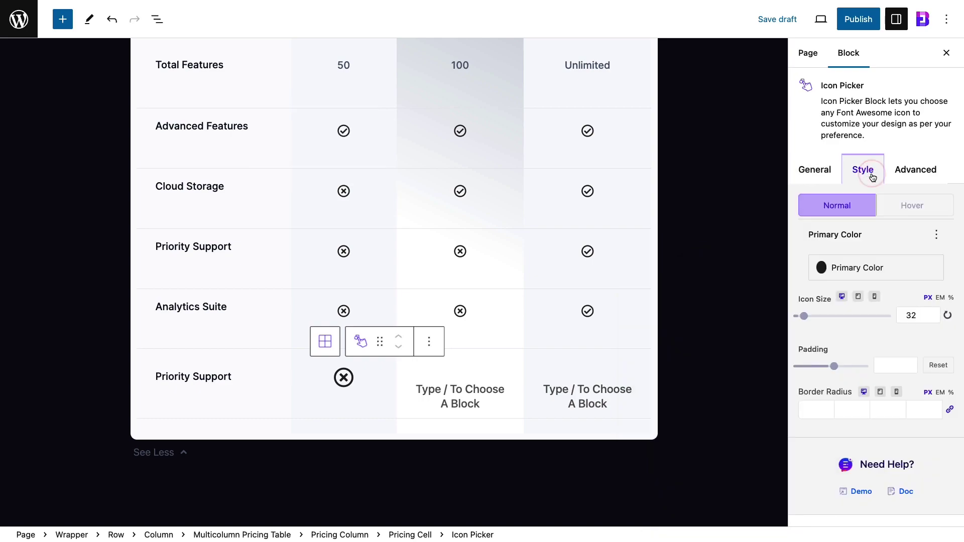
double_click(918, 316)
type("20")
left_click(903, 269)
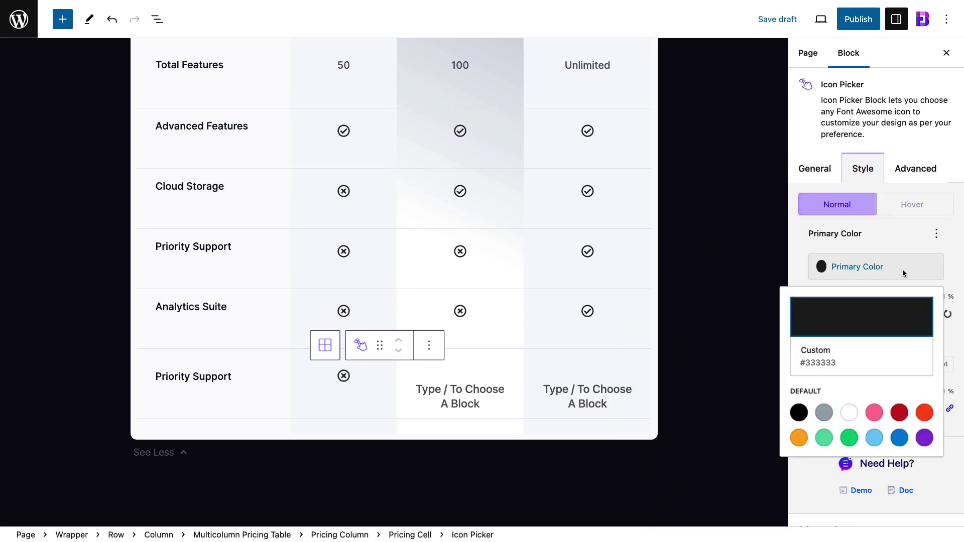
left_click(873, 318)
left_click(880, 67)
left_click(909, 211)
left_click(904, 316)
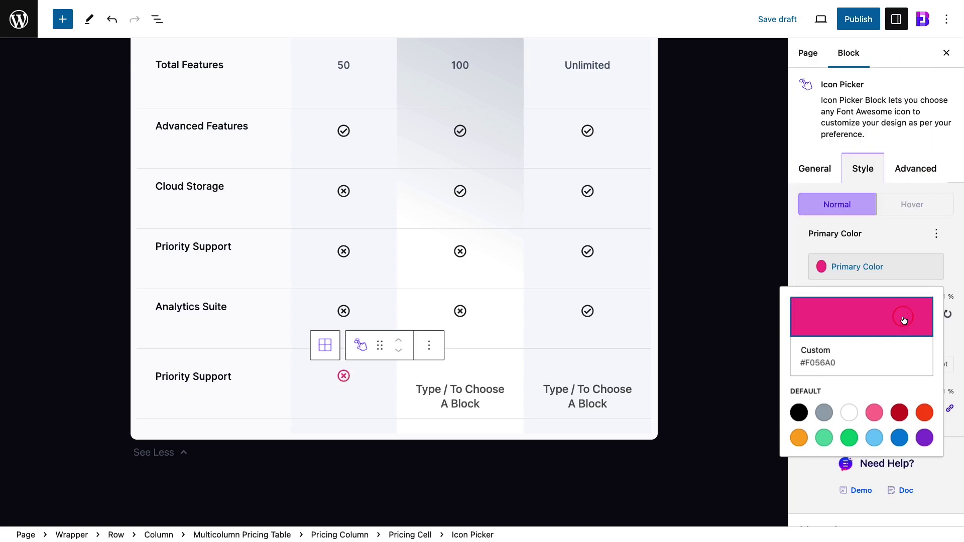
left_click(908, 265)
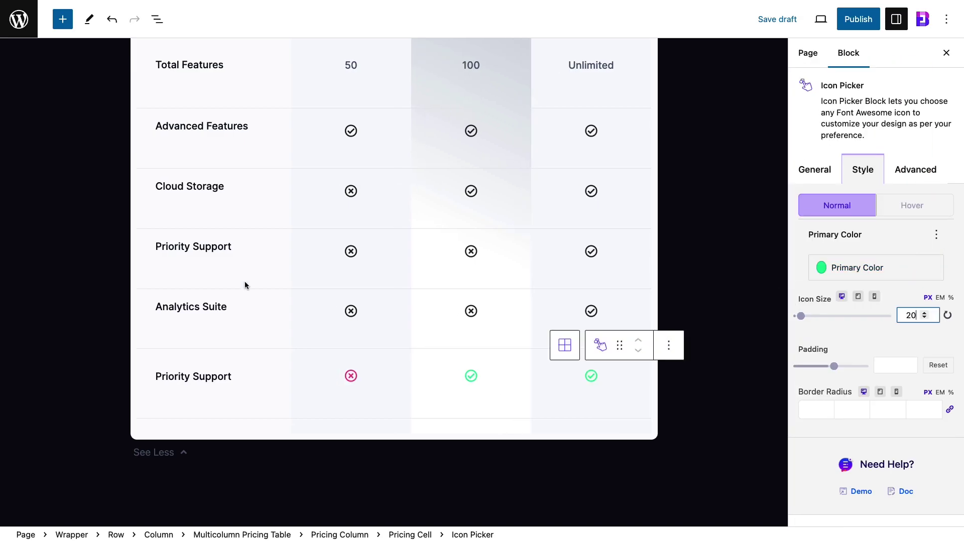
left_click(170, 282)
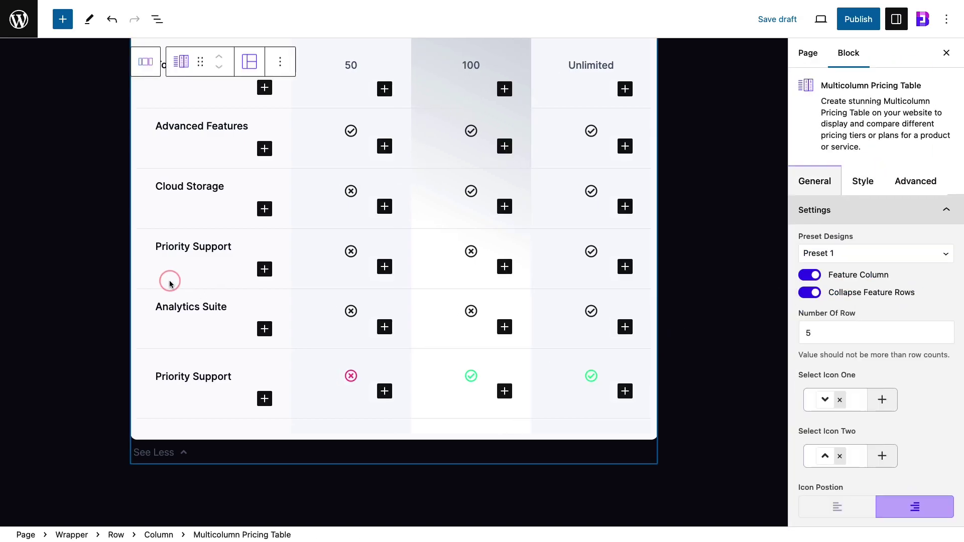
- Add a fifth package column, then delete it
scroll(804, 315, "down", 12)
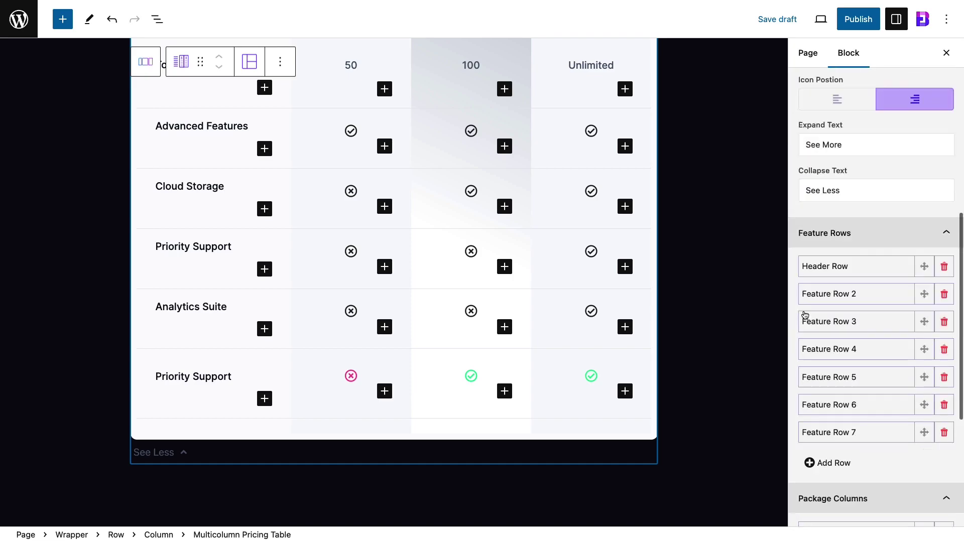
scroll(721, 316, "up", 4)
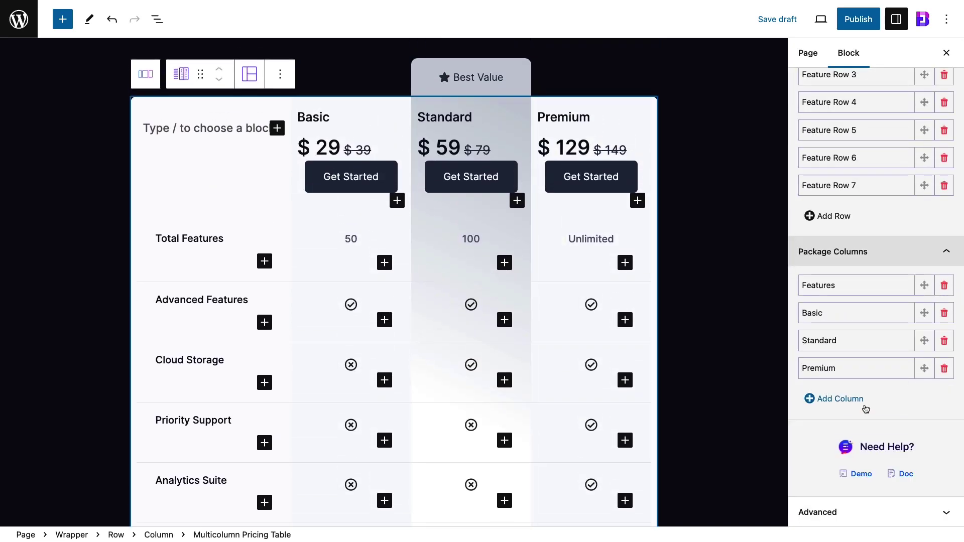
left_click(836, 398)
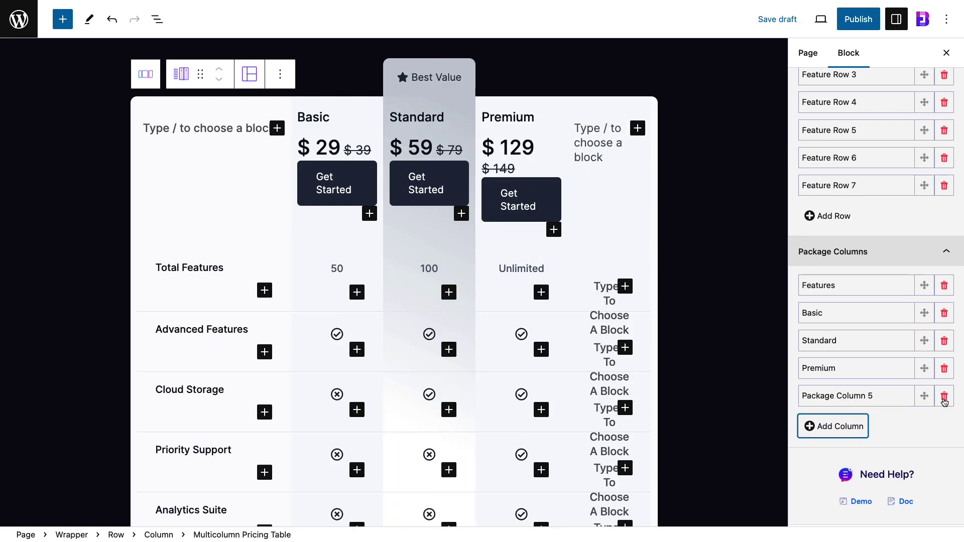
left_click(943, 397)
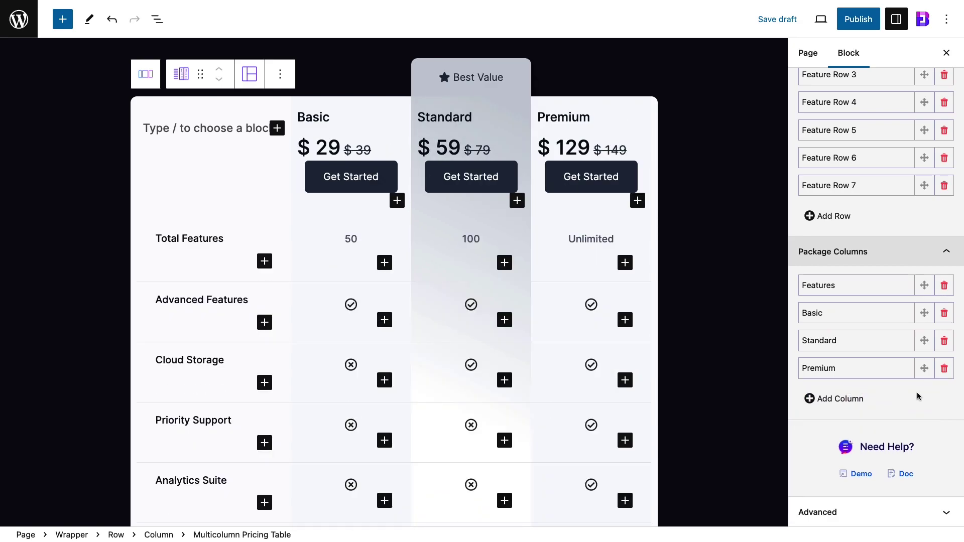
- Rename the plan headings to Starter, Professional and Enterprise
double_click(312, 119)
type("Starter")
double_click(444, 117)
type("Professional")
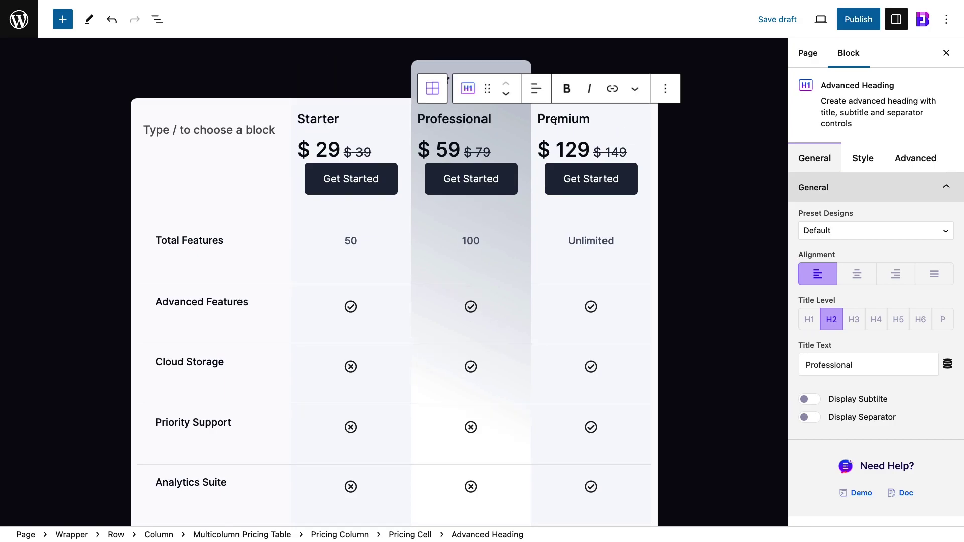
double_click(563, 118)
type("Enterprise")
- Expand and collapse the Features column settings and try moving it after Starter
left_click(242, 535)
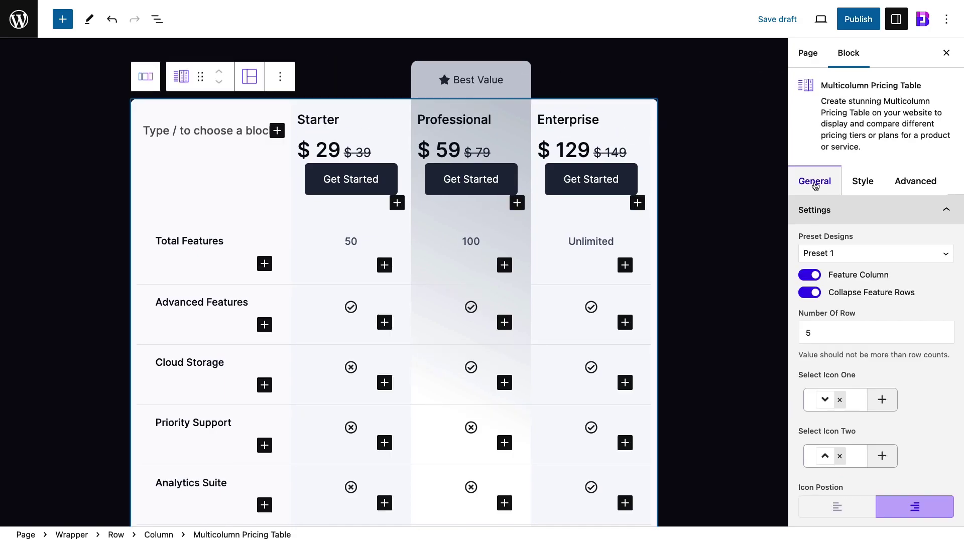
scroll(900, 230, "down", 10)
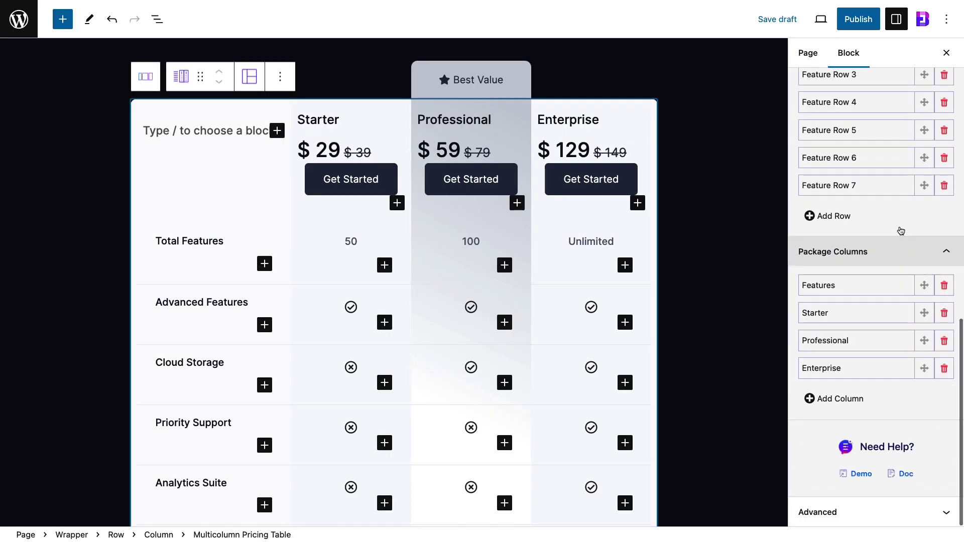
left_click(882, 285)
left_click(882, 287)
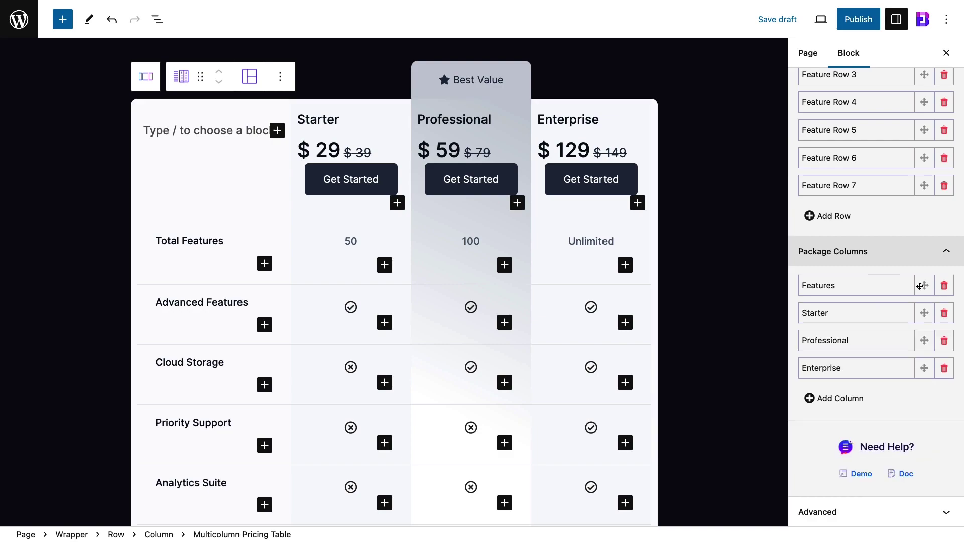
mouse_move(924, 286)
left_mouse_down()
mouse_move(921, 315)
mouse_move(922, 276)
left_mouse_up()
- Keep Professional as the active column with its Best Value sale badge on
left_click(879, 342)
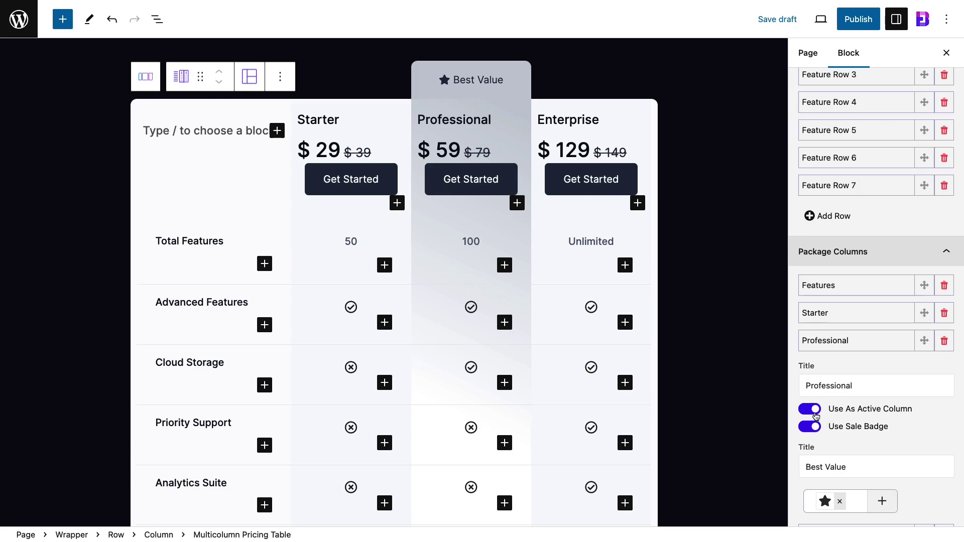
left_click(814, 413)
left_click(814, 414)
left_click(816, 427)
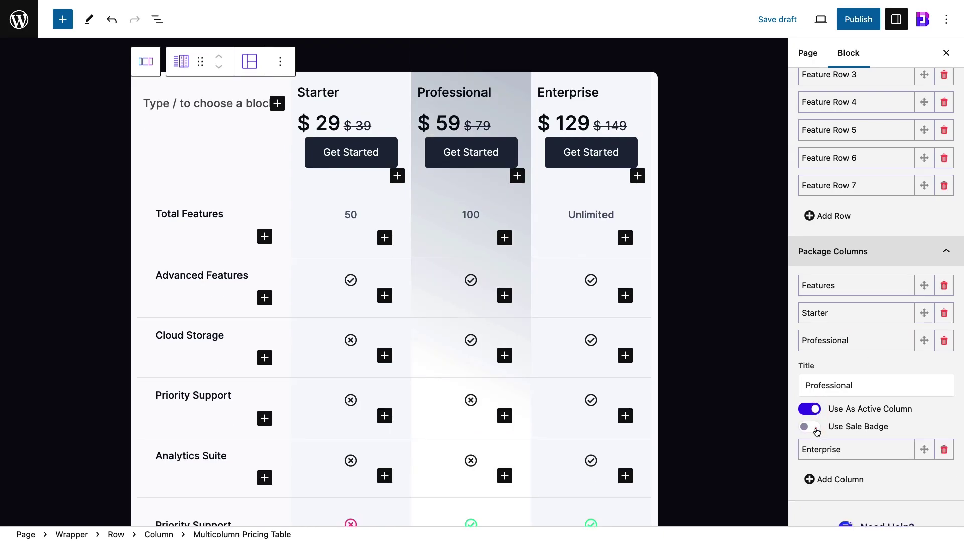
left_click(816, 428)
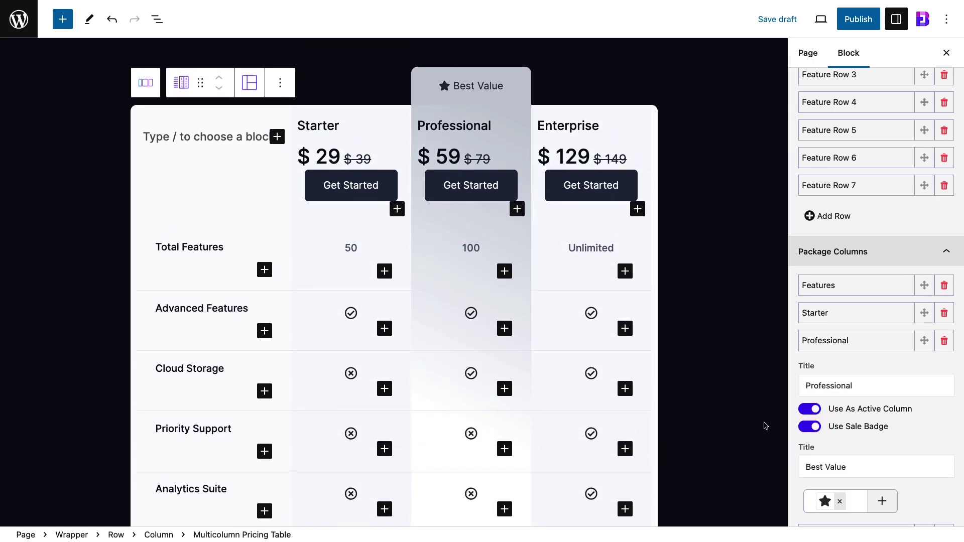
- Give the Best Value badge a magic-wand icon
scroll(848, 437, "down", 5)
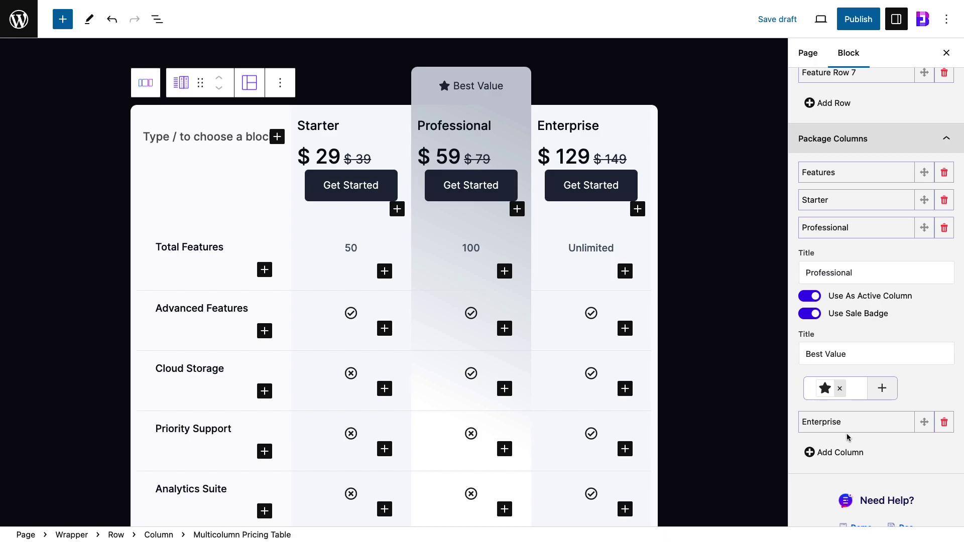
left_click_drag(851, 361, 804, 359)
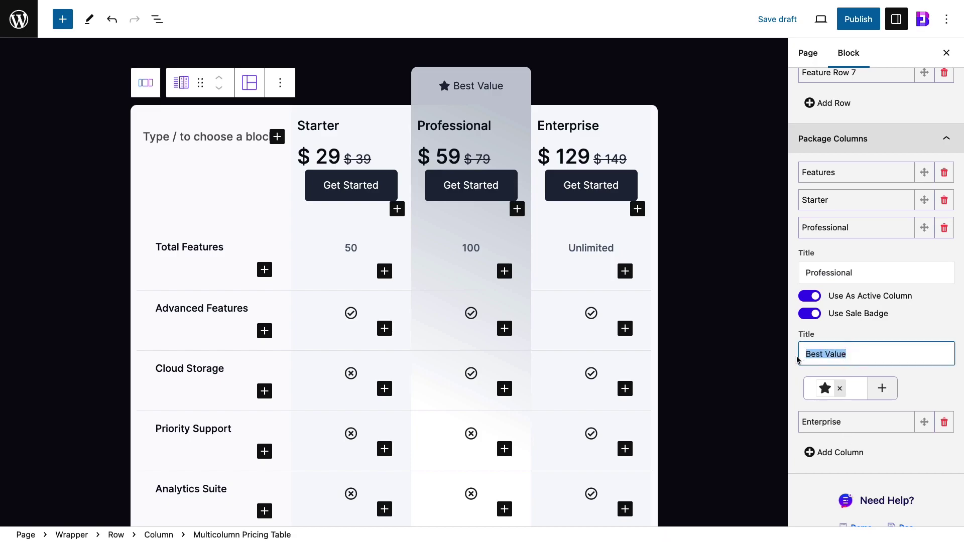
left_click(882, 388)
type("magic")
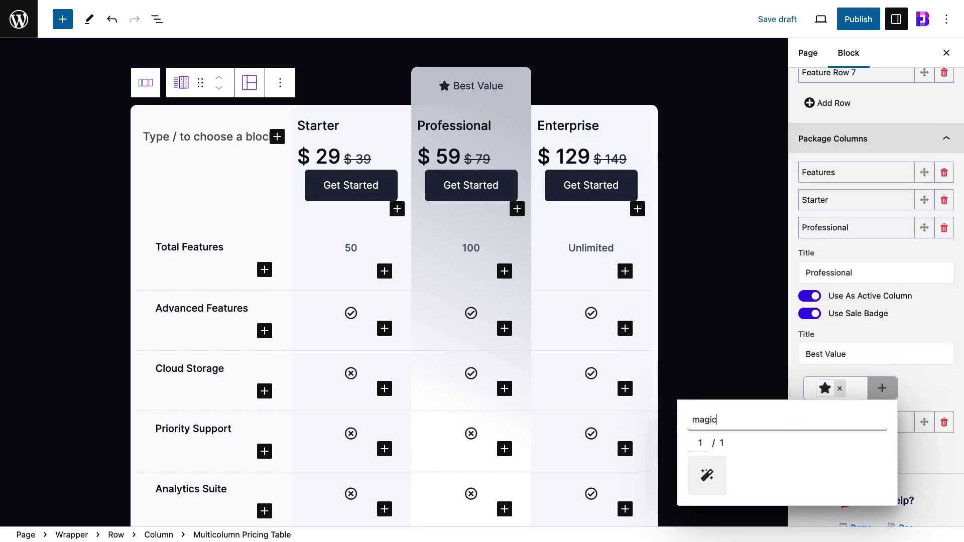
left_click(706, 475)
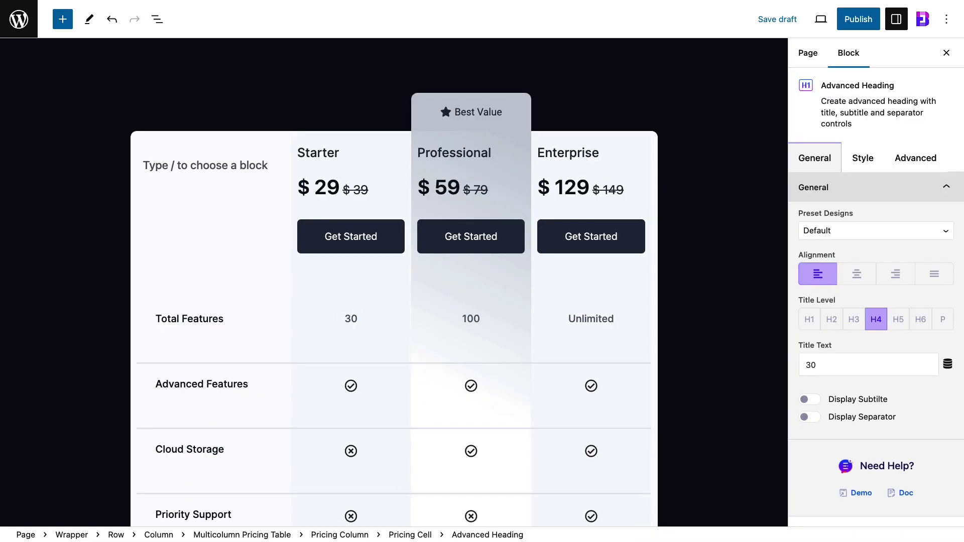
- Relabel Advanced Features, Cloud Storage and the next row as Single Access, Word Limit 10K/Month, Live Chat
scroll(351, 323, "down", 2)
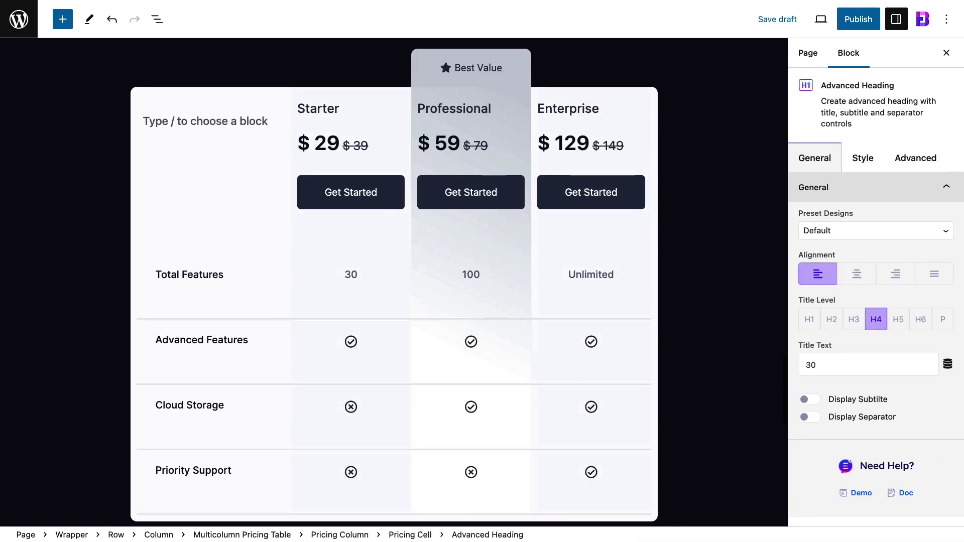
left_click_drag(244, 333, 154, 334)
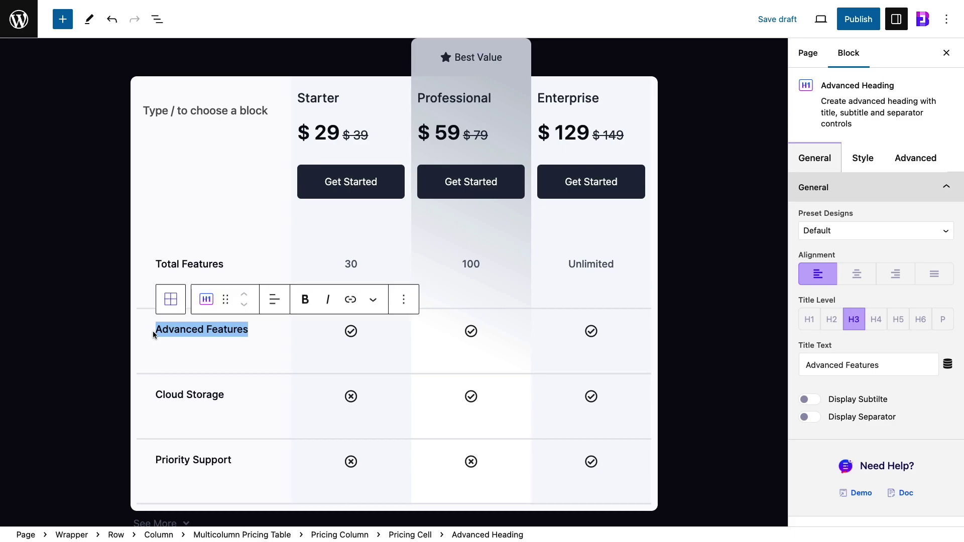
type("Single Access")
left_click_drag(155, 388, 223, 388)
type("Word Limit 10K/Month")
left_click_drag(155, 446, 237, 447)
type("Live Chat")
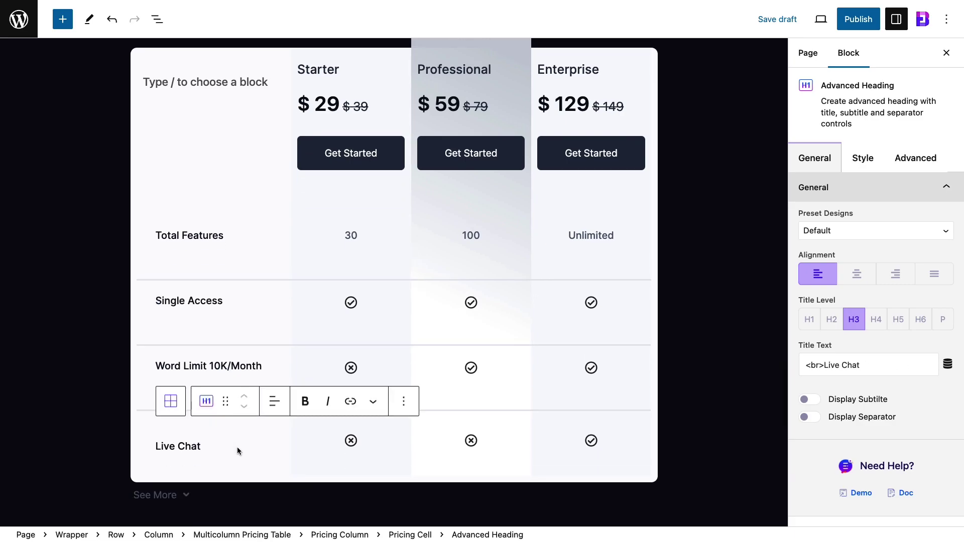
left_click(162, 499)
scroll(163, 498, "down", 3)
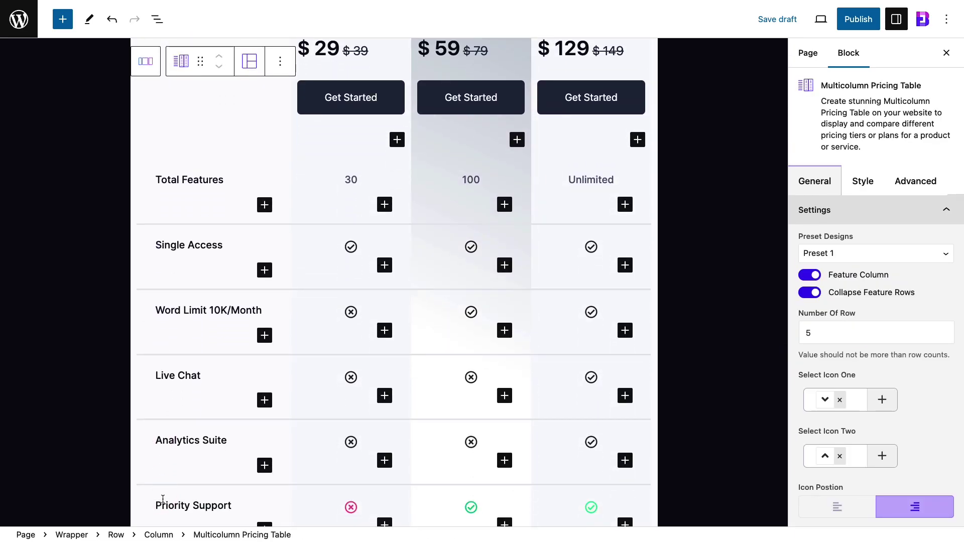
scroll(163, 502, "up", 3)
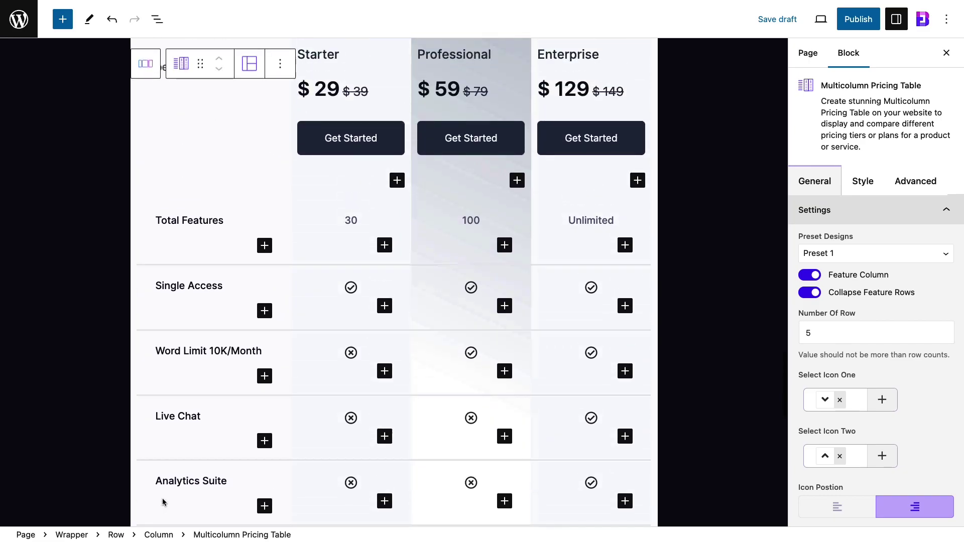
- Add an Advanced Image block with the WritifyAI logo to the top-left cell
left_click(277, 111)
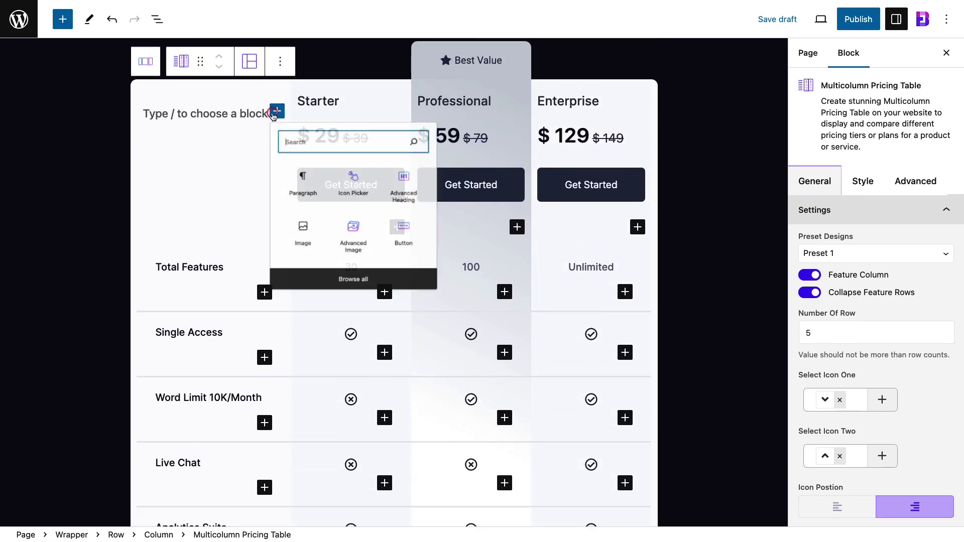
type("Advanced image")
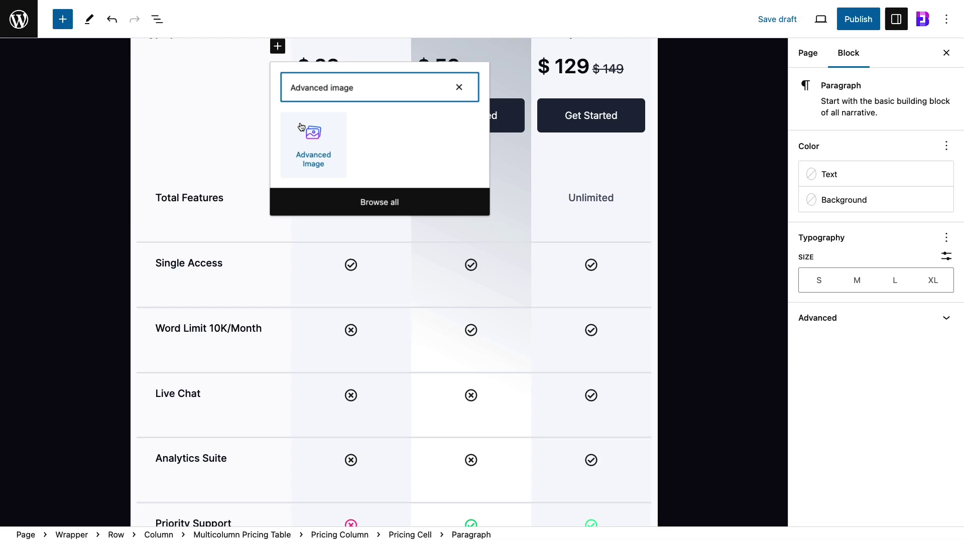
left_click(313, 143)
scroll(243, 150, "up", 3)
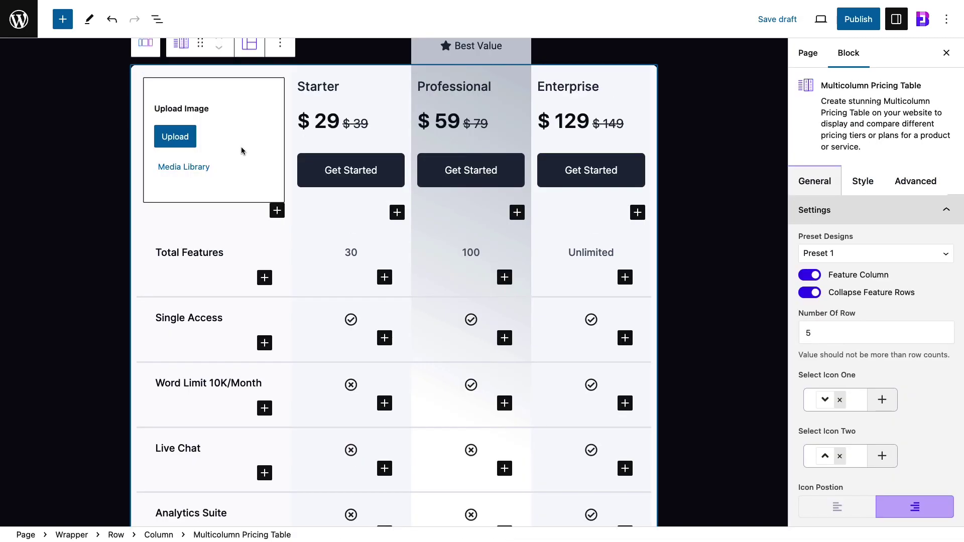
left_click(184, 167)
left_click(69, 162)
left_click(912, 503)
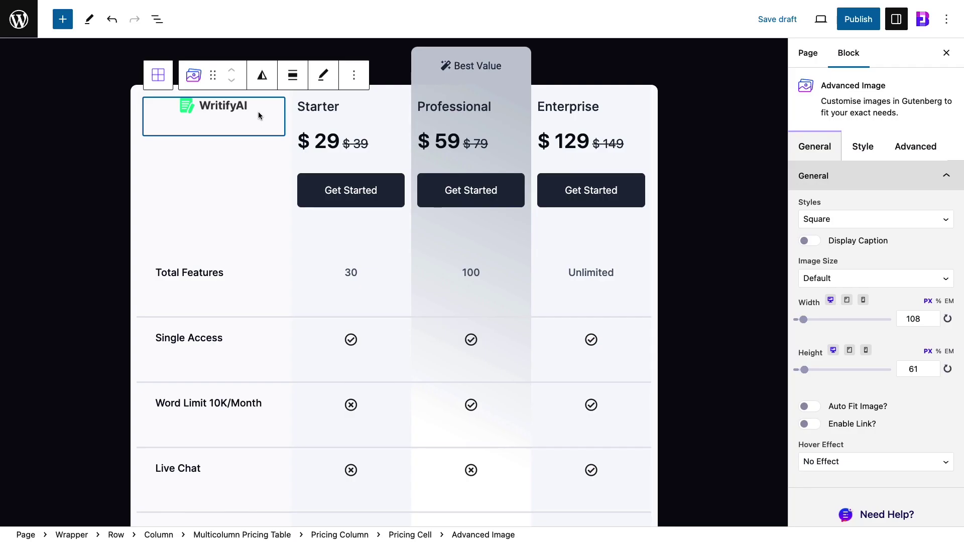
- Change the Starter sale price from 29 to 25
left_click(329, 143)
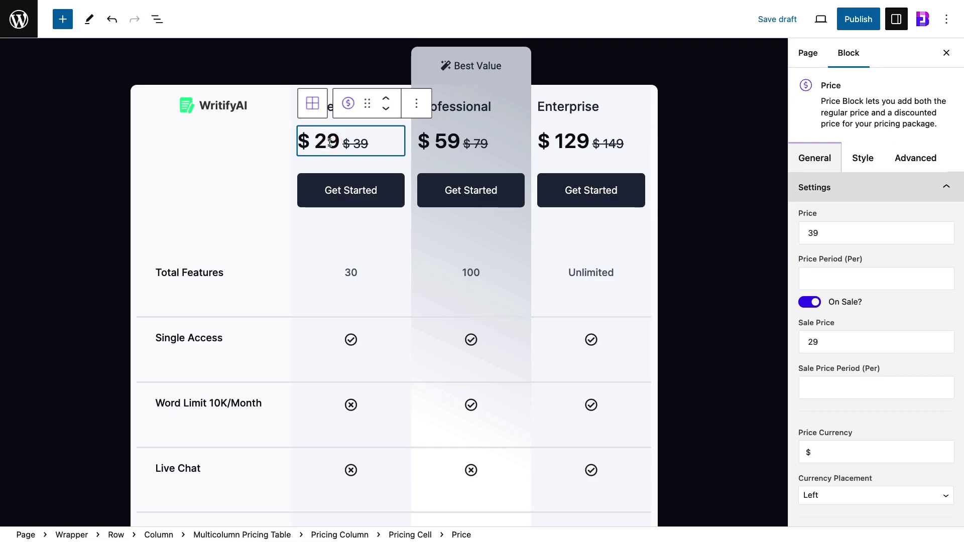
double_click(810, 341)
type("25")
scroll(853, 301, "down", 3)
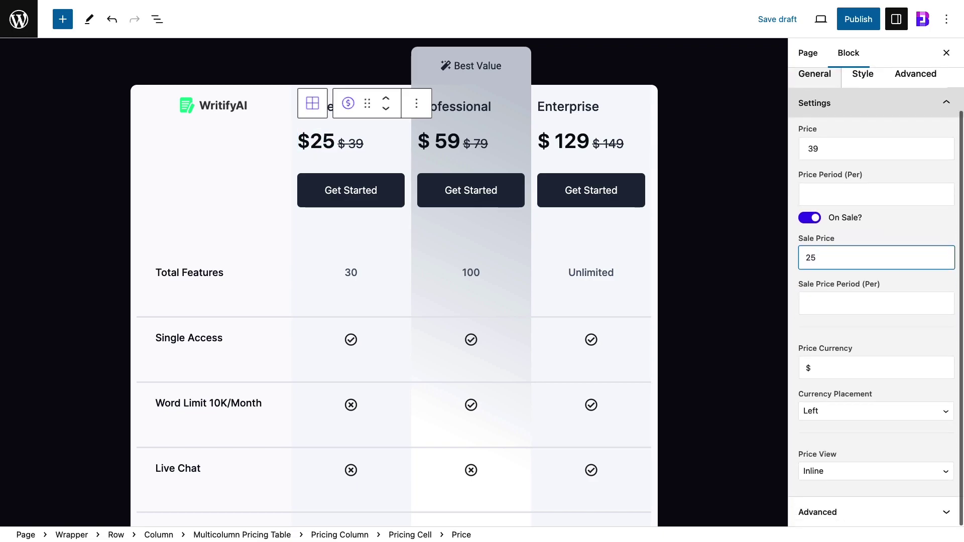
left_click(374, 194)
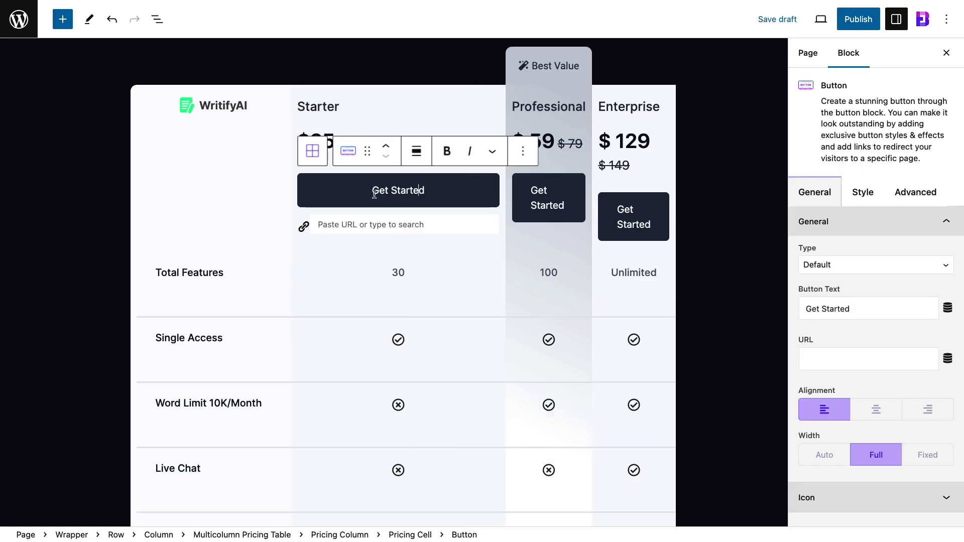
- Set the Starter Single Access tick icon's primary colour to green, then select the pricing table
left_click(399, 341)
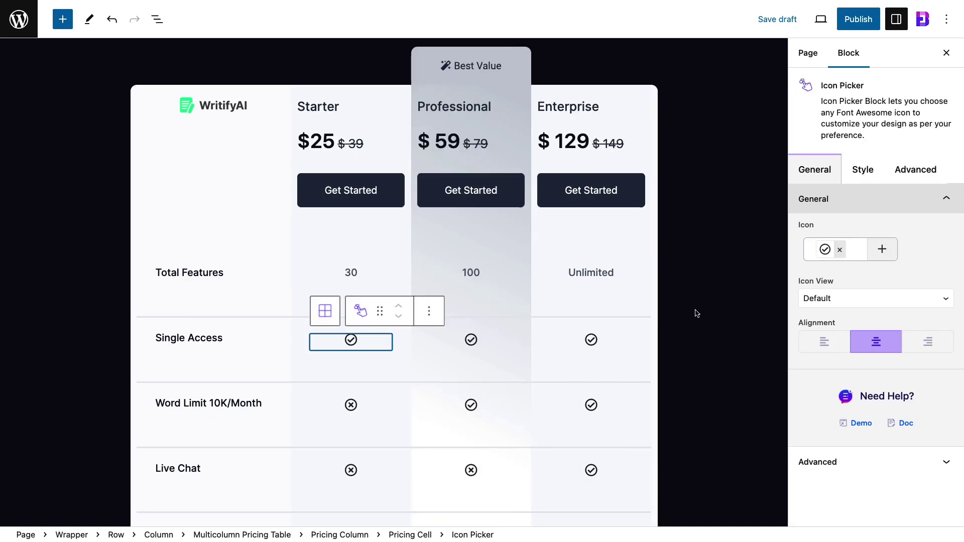
left_click(863, 171)
left_click(826, 268)
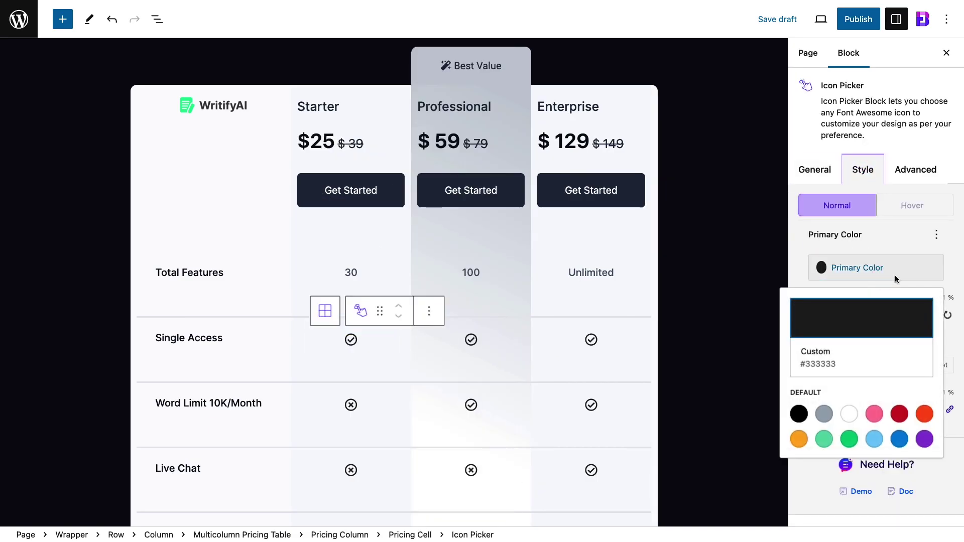
left_click(861, 315)
left_click(847, 268)
key("ctrl+v")
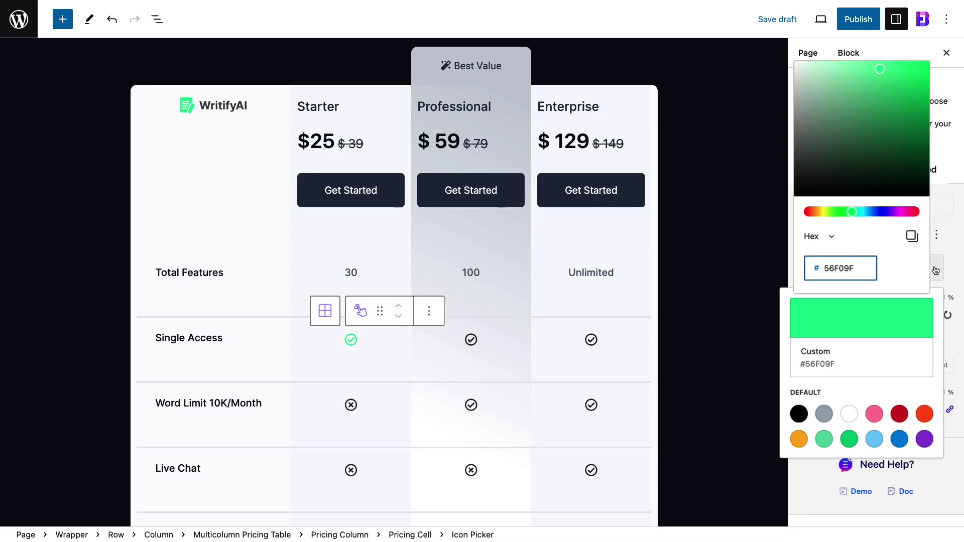
left_click(936, 270)
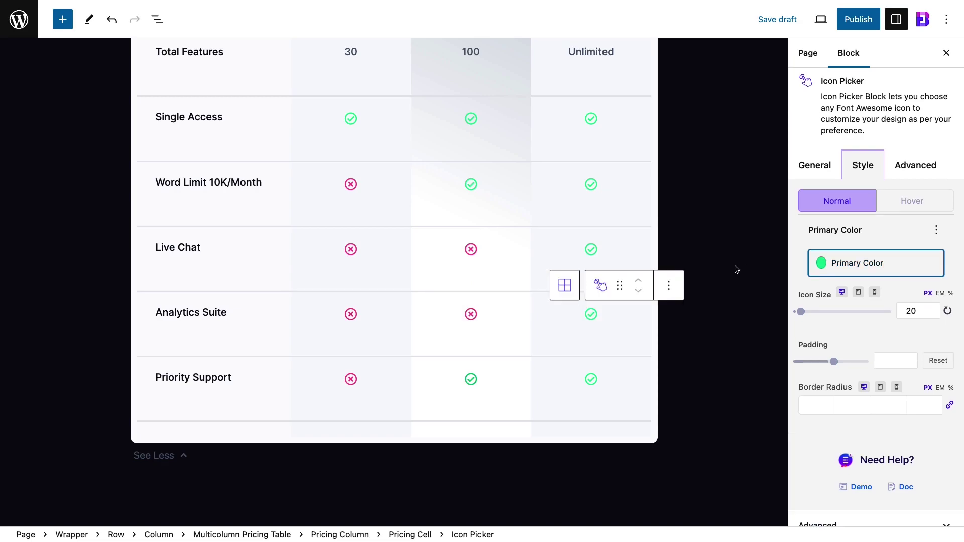
scroll(736, 270, "up", 5)
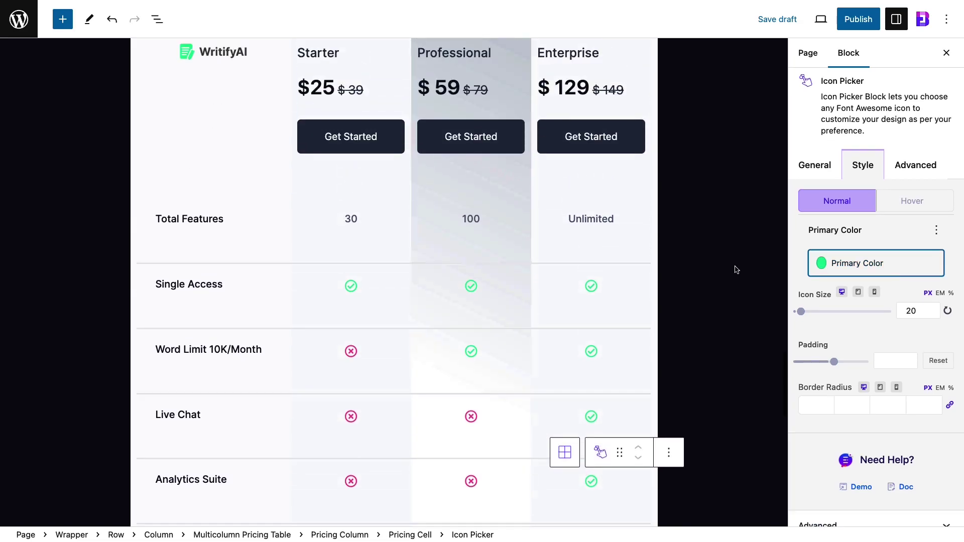
left_click(645, 161)
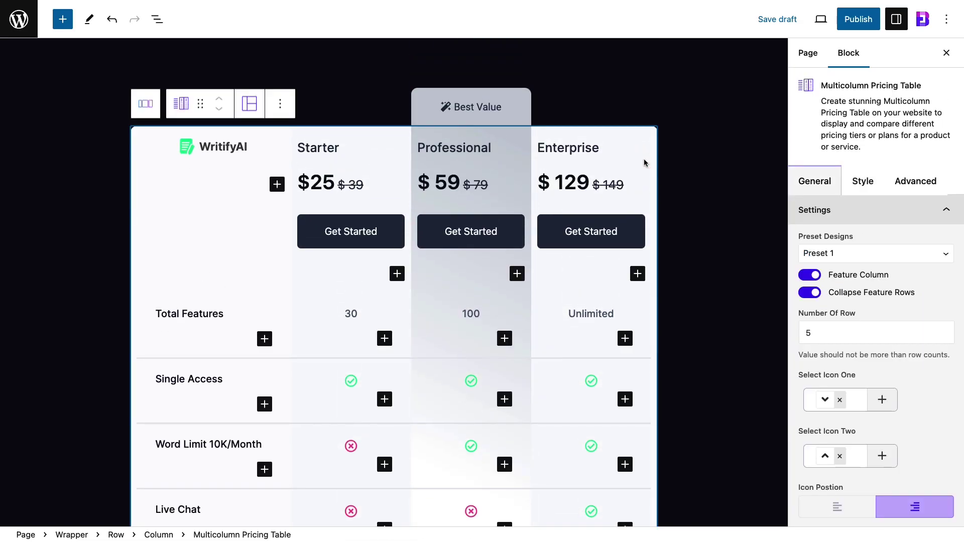
- In the table's Style settings, expand the Best Value column section showing its gradient background
left_click(874, 186)
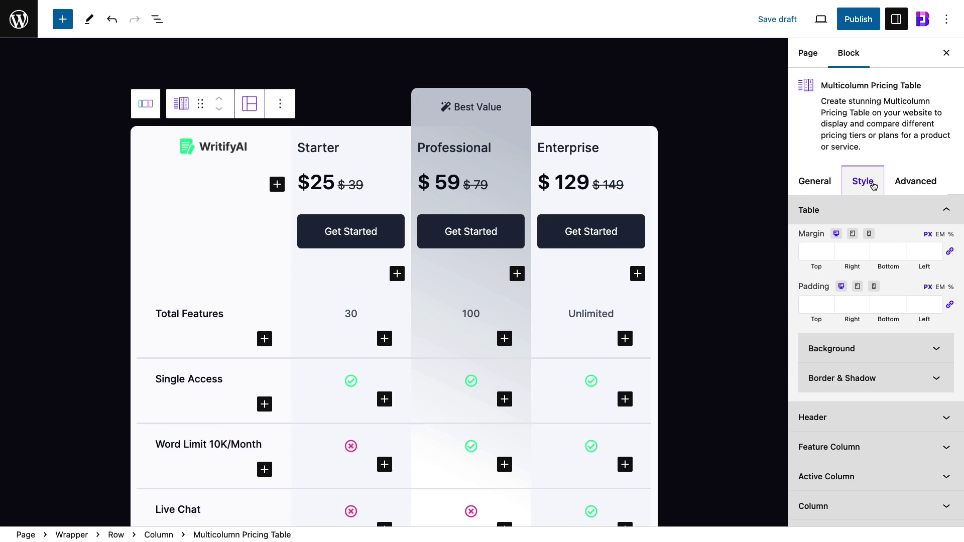
scroll(874, 186, "down", 5)
left_click(875, 161)
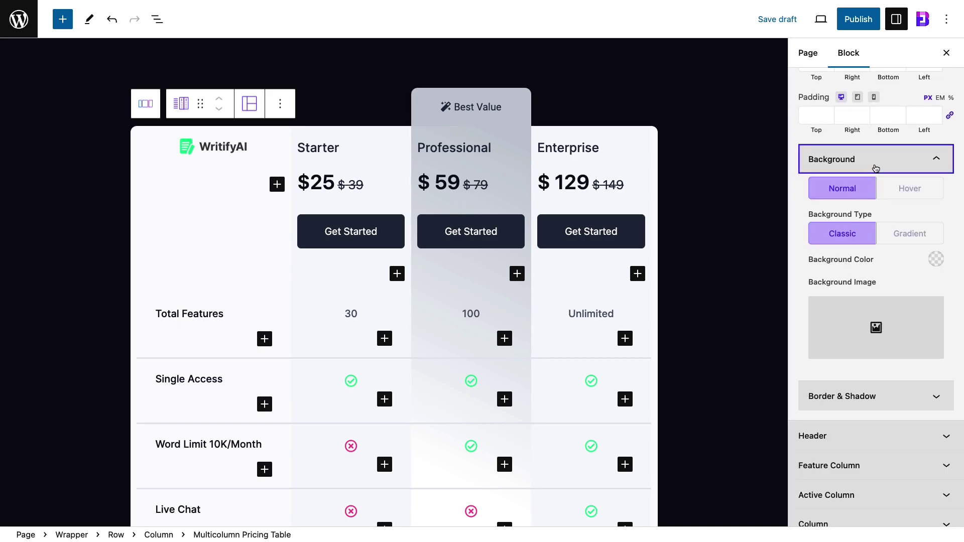
left_click(876, 165)
left_click(876, 231)
scroll(877, 235, "down", 5)
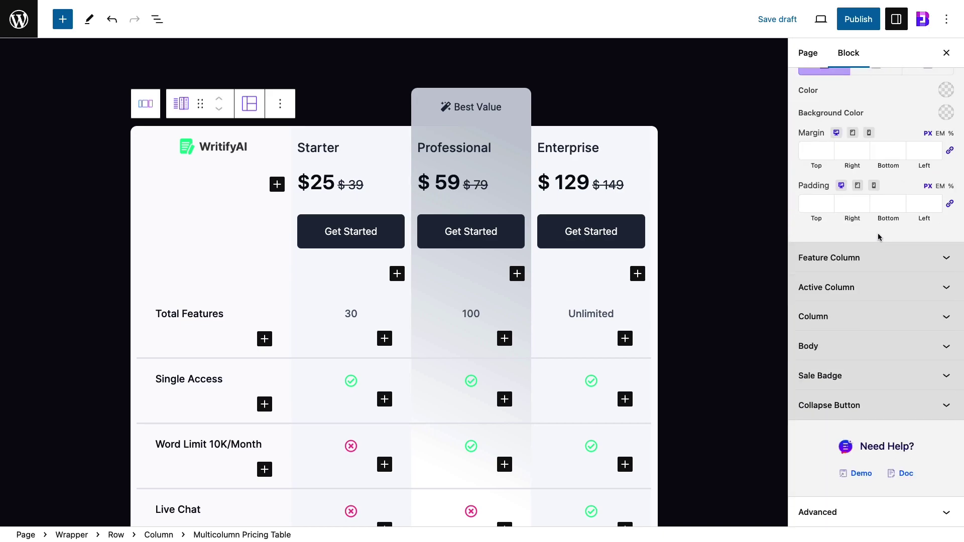
left_click(878, 257)
scroll(880, 257, "down", 5)
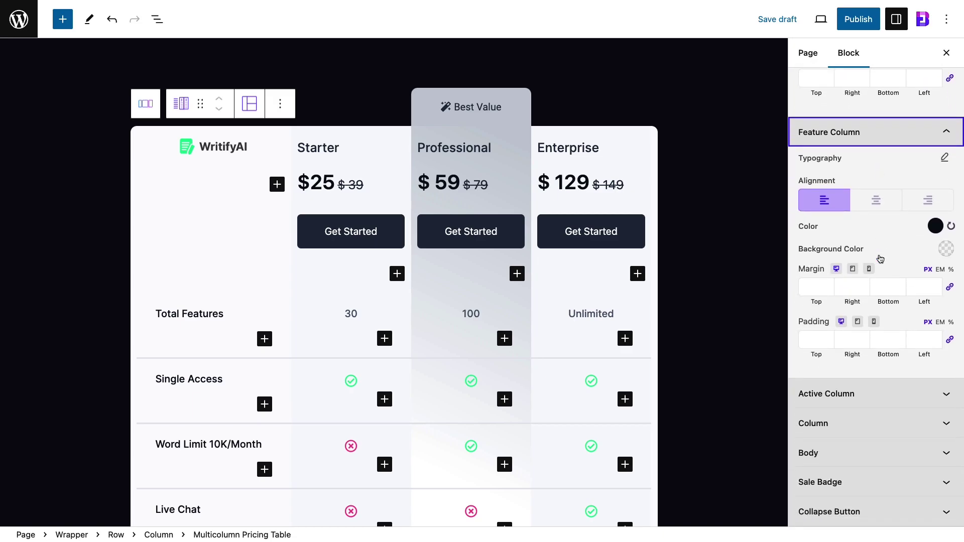
scroll(880, 259, "down", 3)
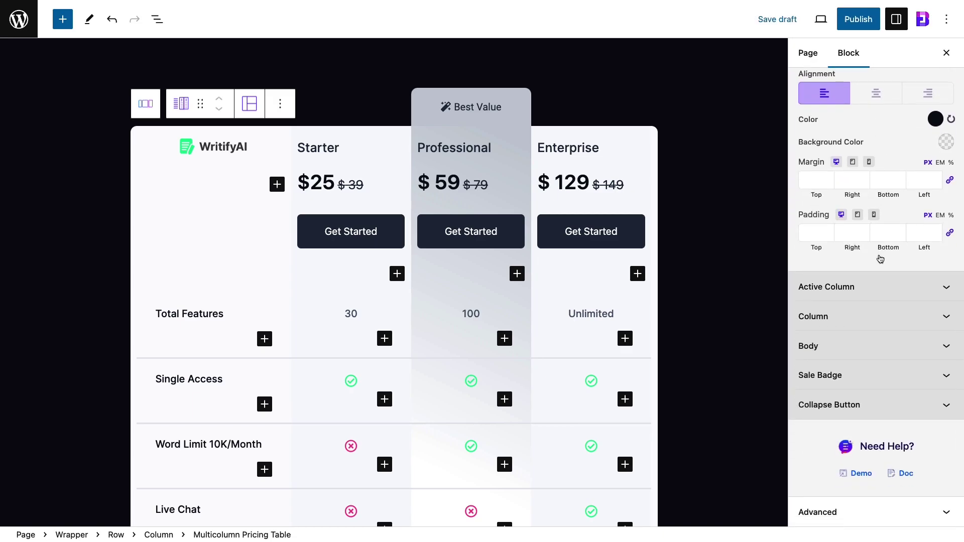
left_click(878, 286)
scroll(879, 286, "down", 4)
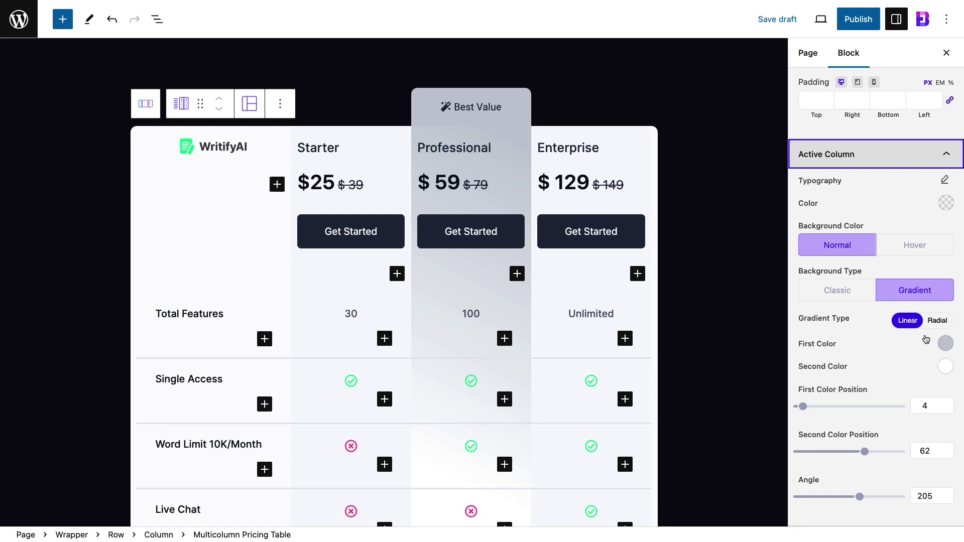
- Change the Best Value column gradient's first colour to green #56F09F
left_click(946, 343)
left_click(869, 297)
type("56F09F")
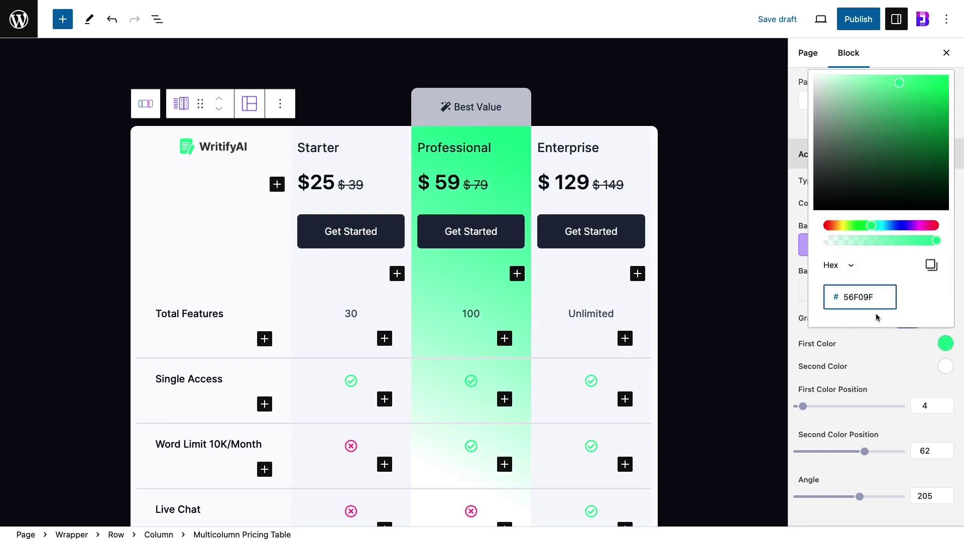
left_click(884, 341)
- Centre-align the pricing column content and expand the Body styling section
scroll(941, 349, "down", 5)
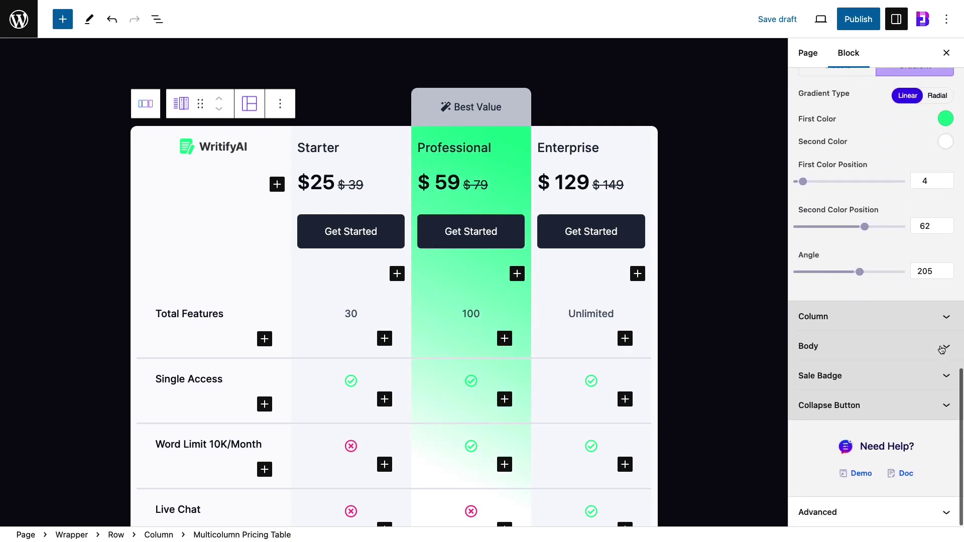
left_click(875, 317)
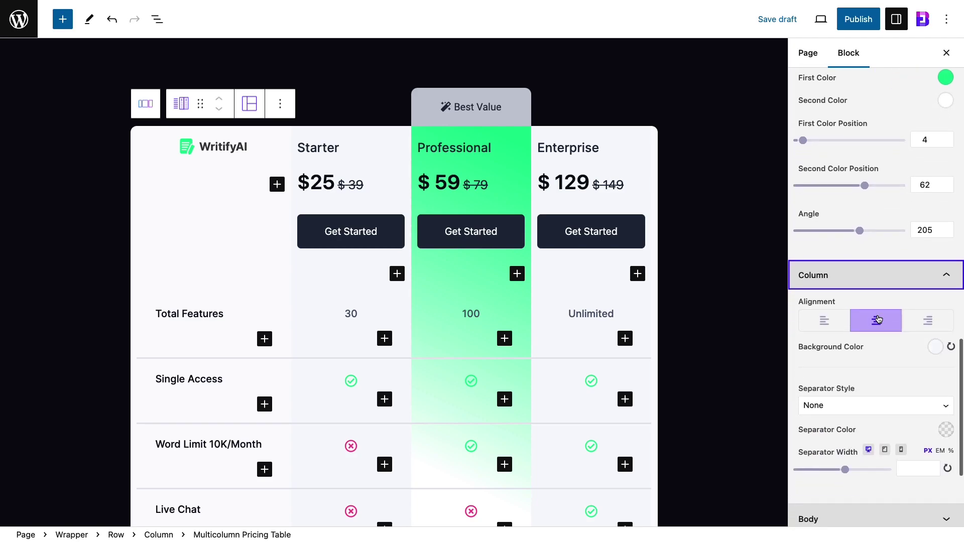
left_click(876, 320)
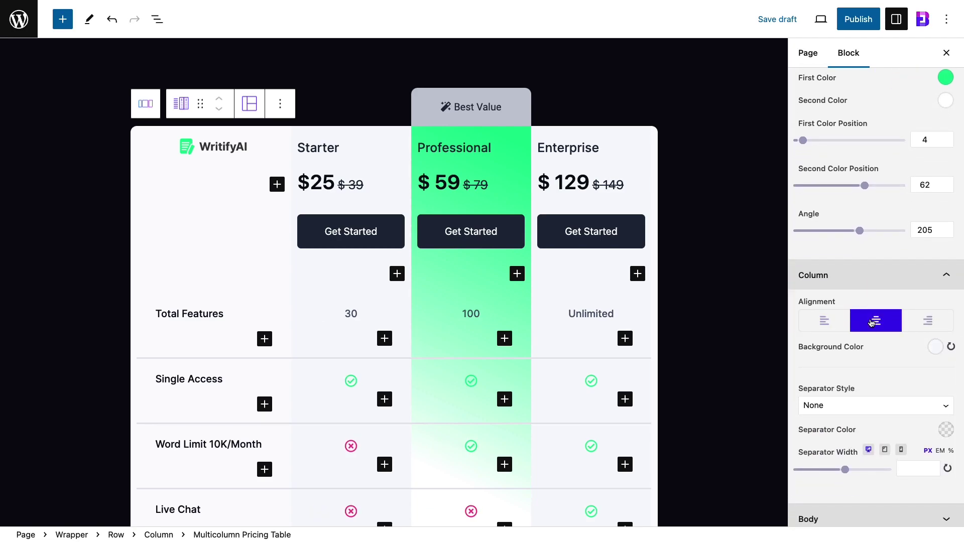
scroll(871, 323, "down", 4)
left_click(867, 341)
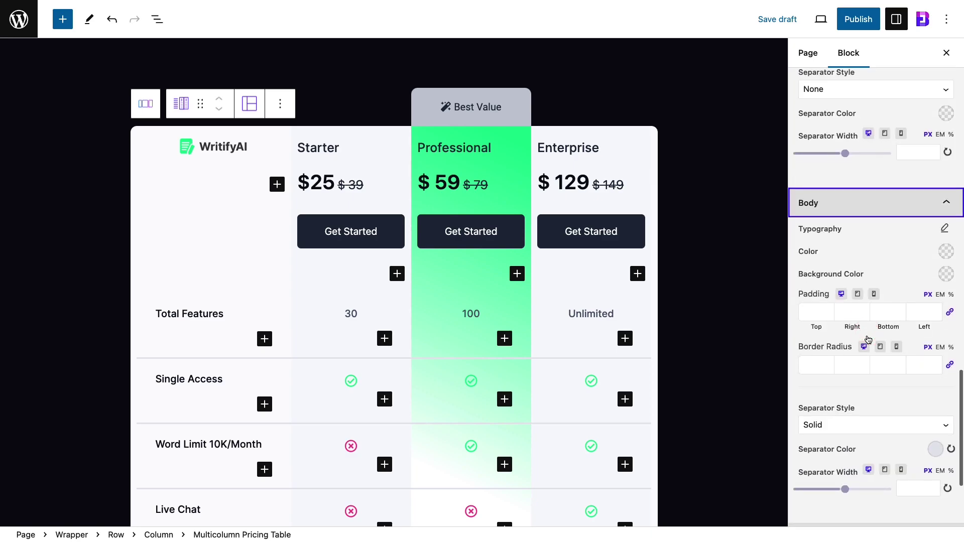
scroll(868, 340, "down", 4)
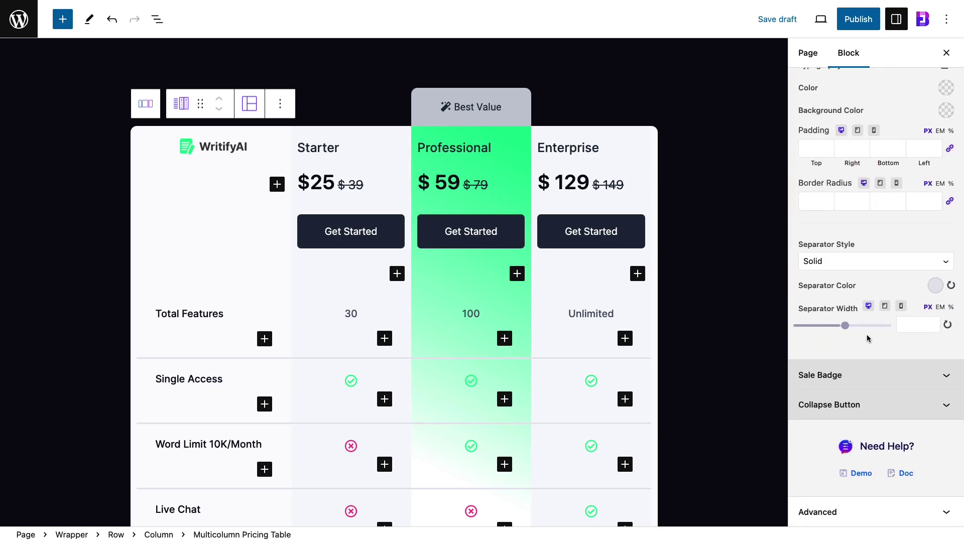
- Give the Best Value sale badge a green background and near-black 040F20 text
left_click(868, 375)
scroll(867, 373, "down", 2)
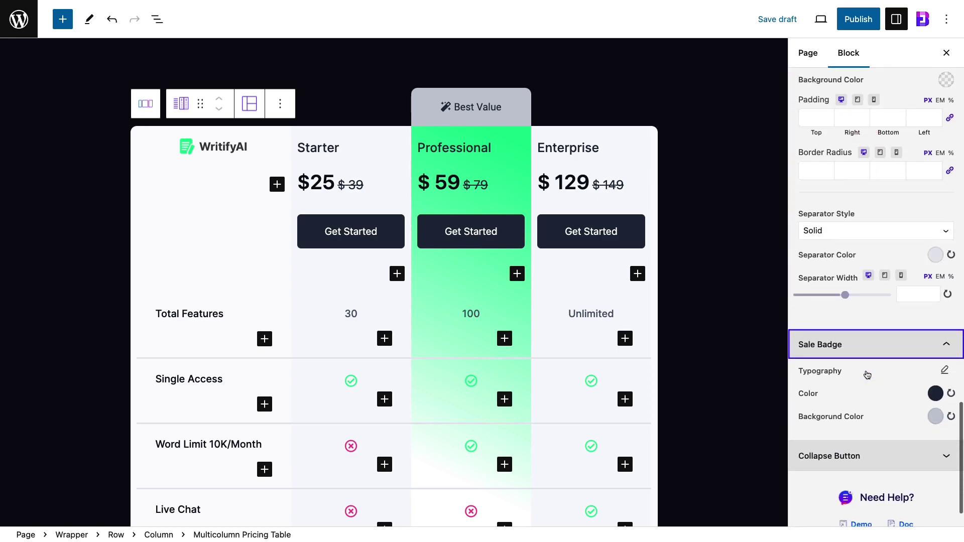
left_click(935, 385)
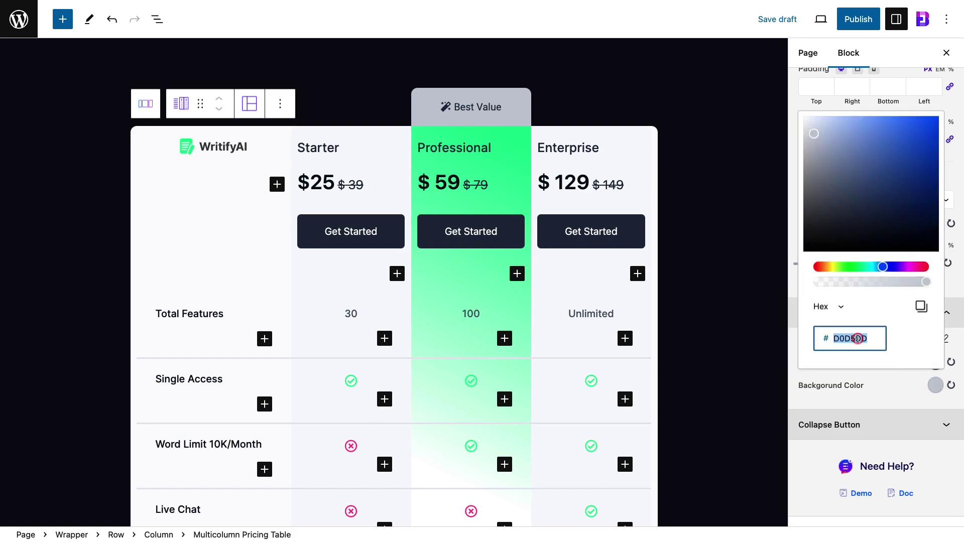
key("ctrl+v")
left_click(933, 363)
left_click(933, 363)
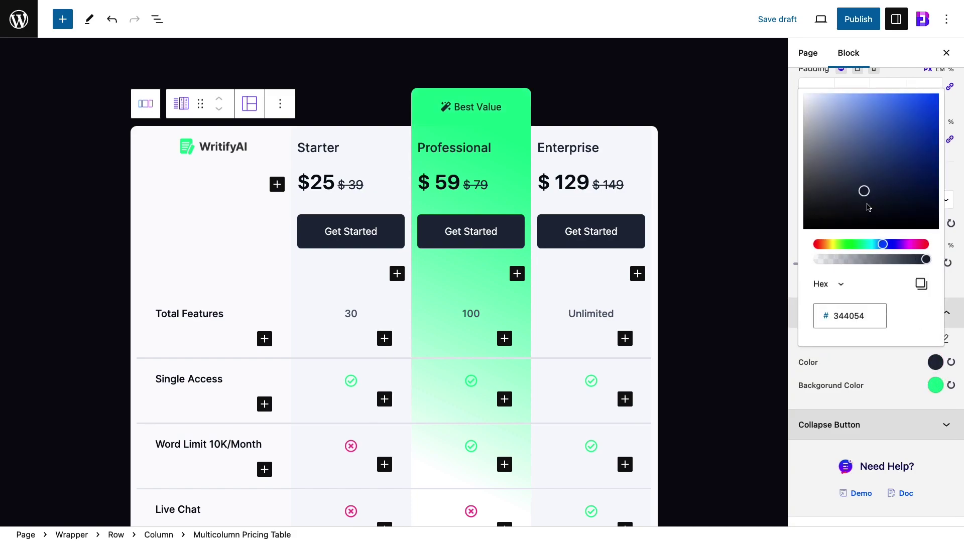
left_click_drag(868, 207, 919, 212)
left_click(935, 361)
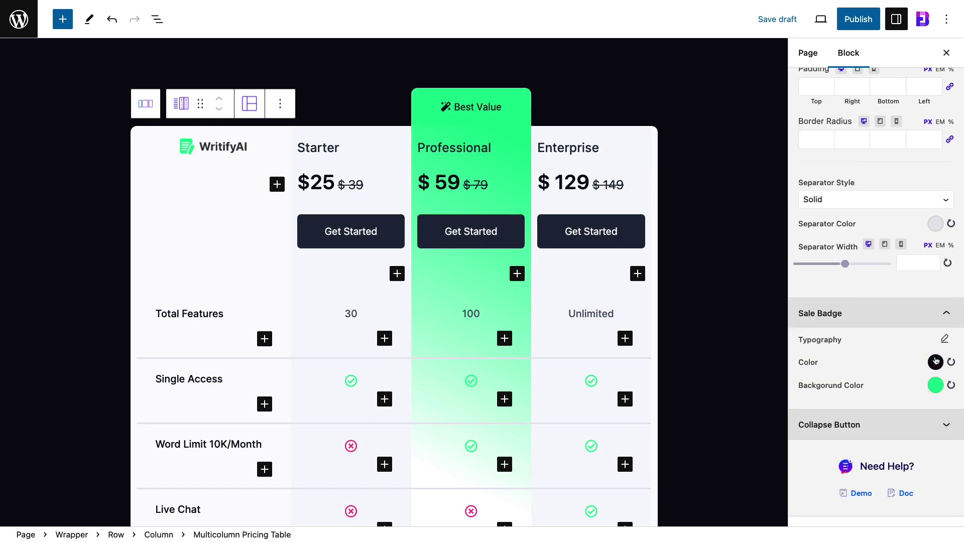
- Set the Collapse Button's See Less link colour to green 56F09F
left_click(875, 434)
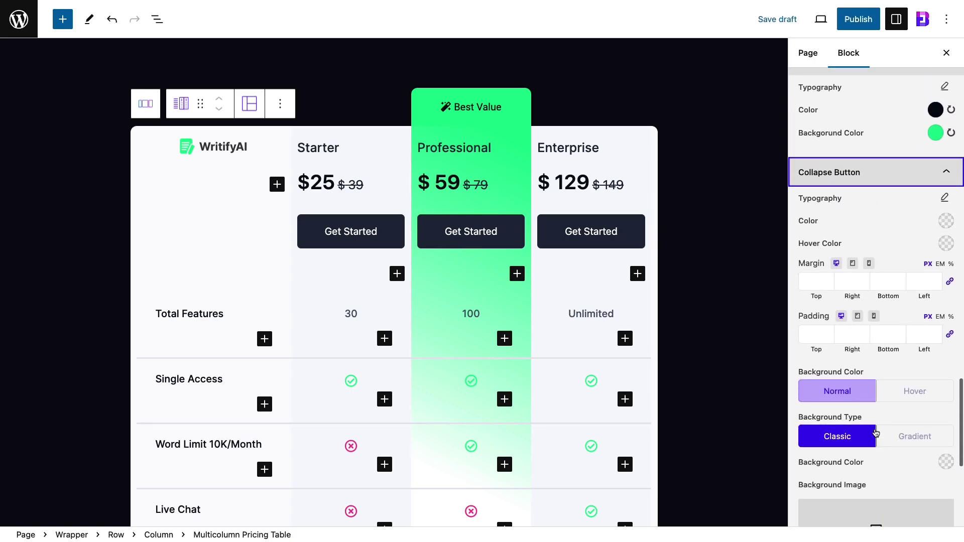
scroll(716, 407, "down", 5)
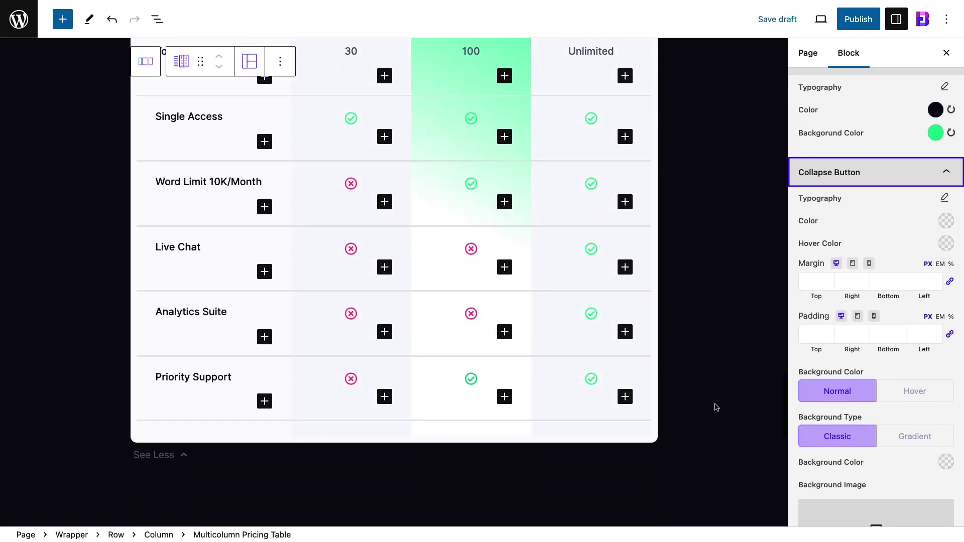
scroll(957, 399, "down", 5)
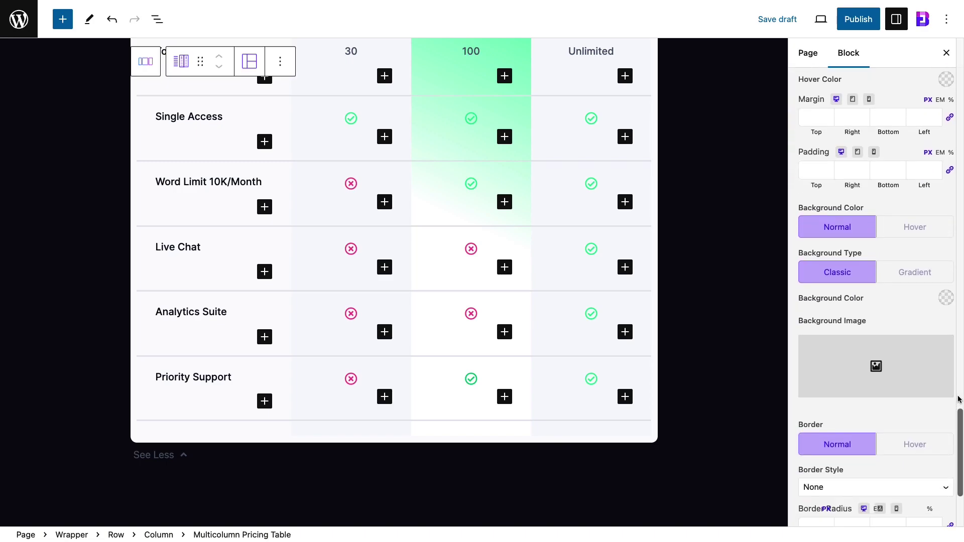
scroll(957, 400, "up", 3)
scroll(957, 399, "up", 2)
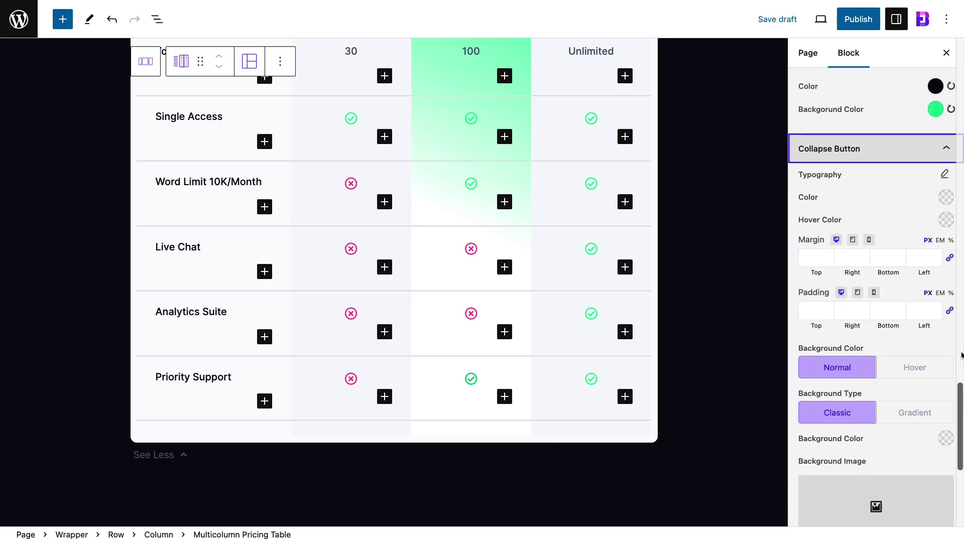
left_click(946, 197)
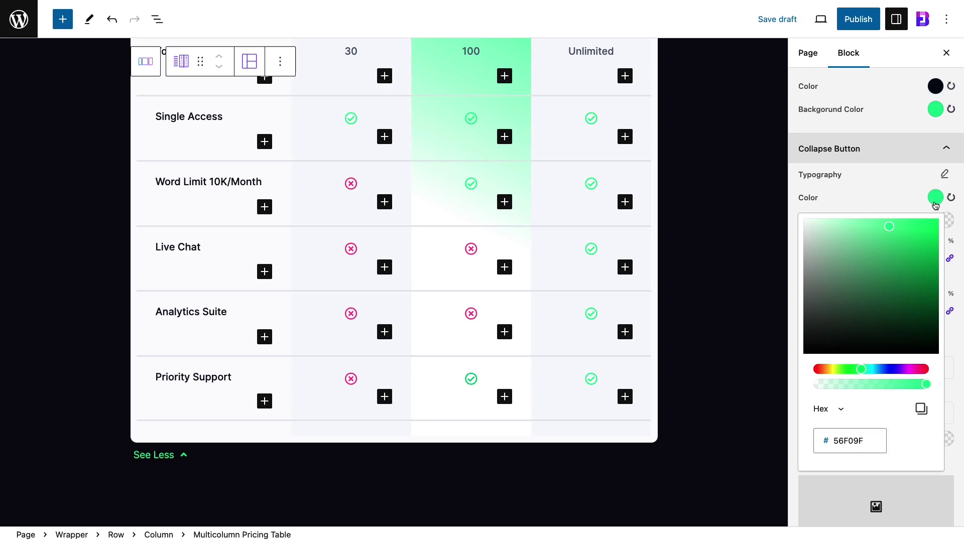
left_click(933, 199)
scroll(711, 217, "up", 4)
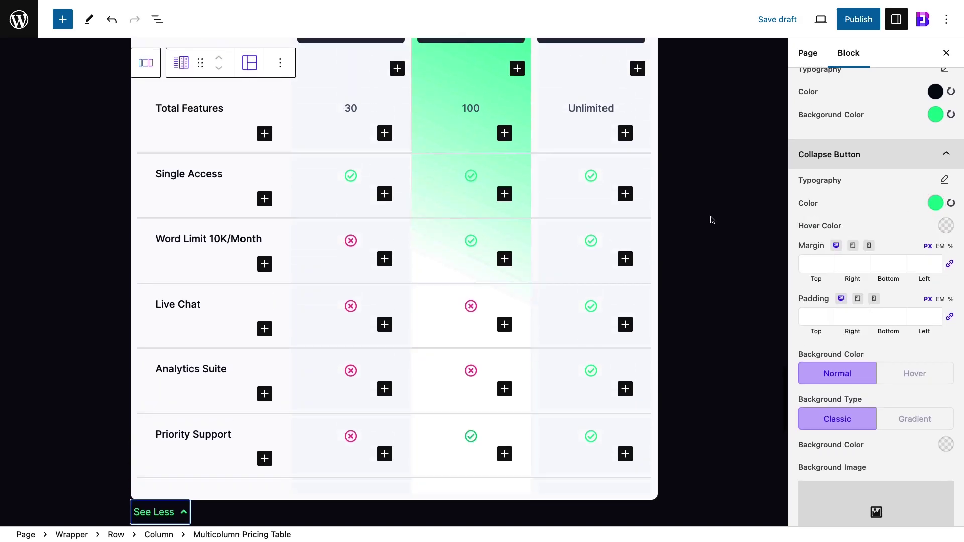
- Give the WritifyAI logo image a 100 px top margin, then reselect the wrapper
left_click(768, 193)
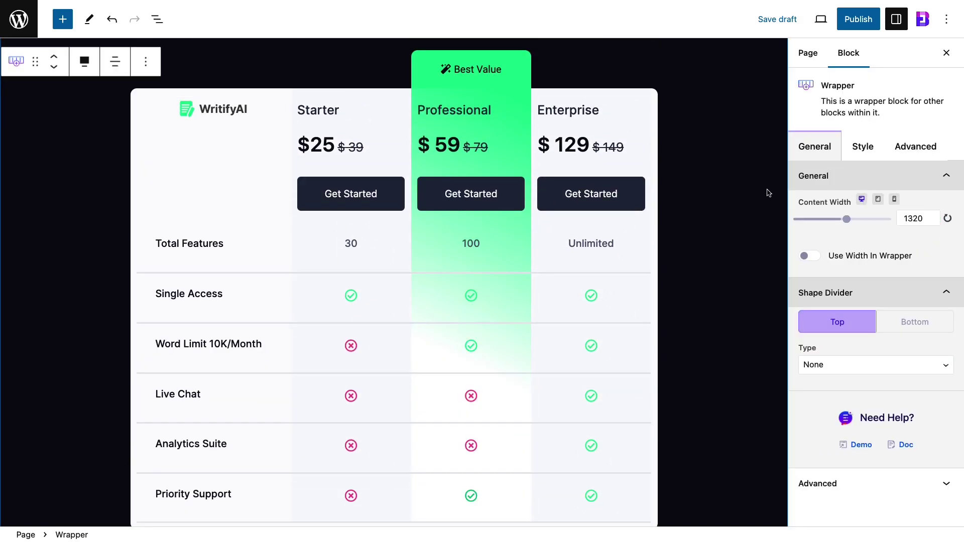
left_click(234, 114)
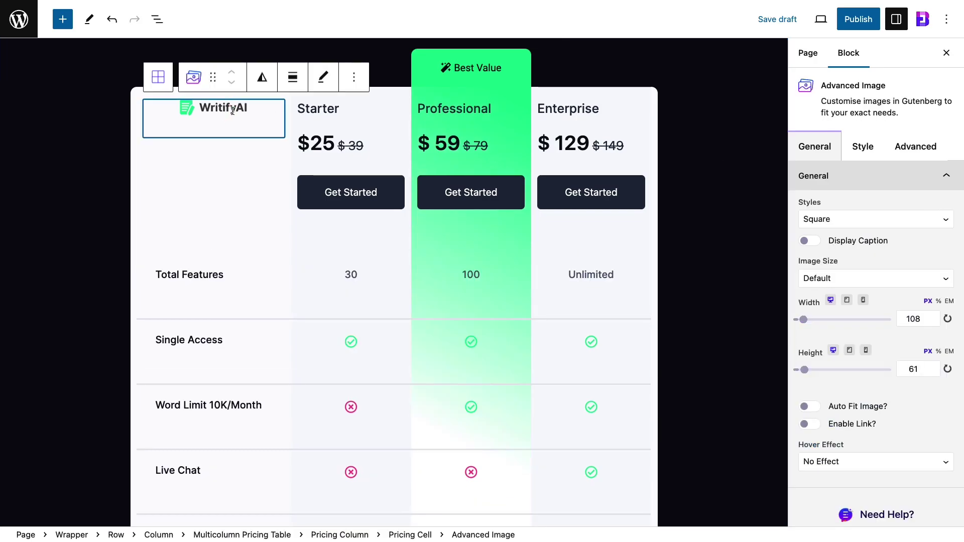
left_click(915, 147)
type("100")
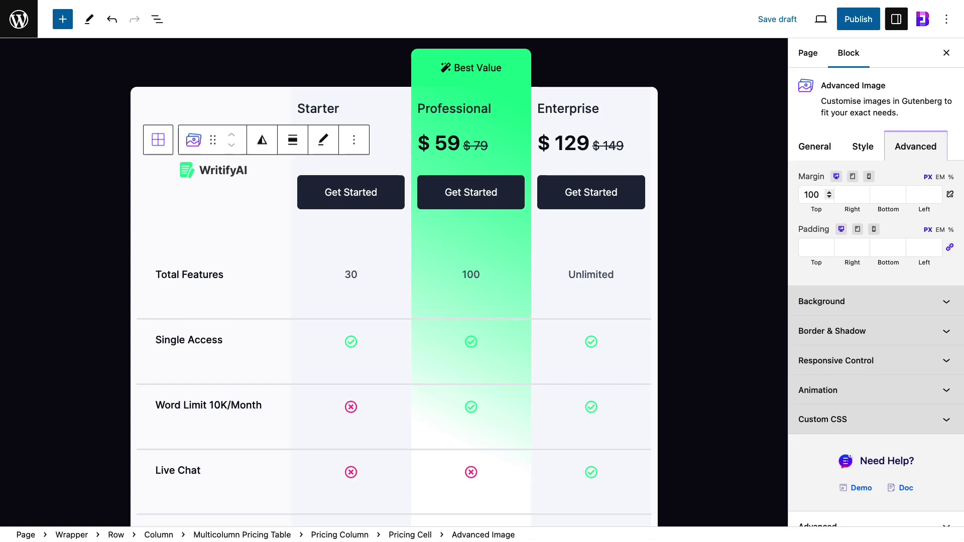
left_click(758, 210)
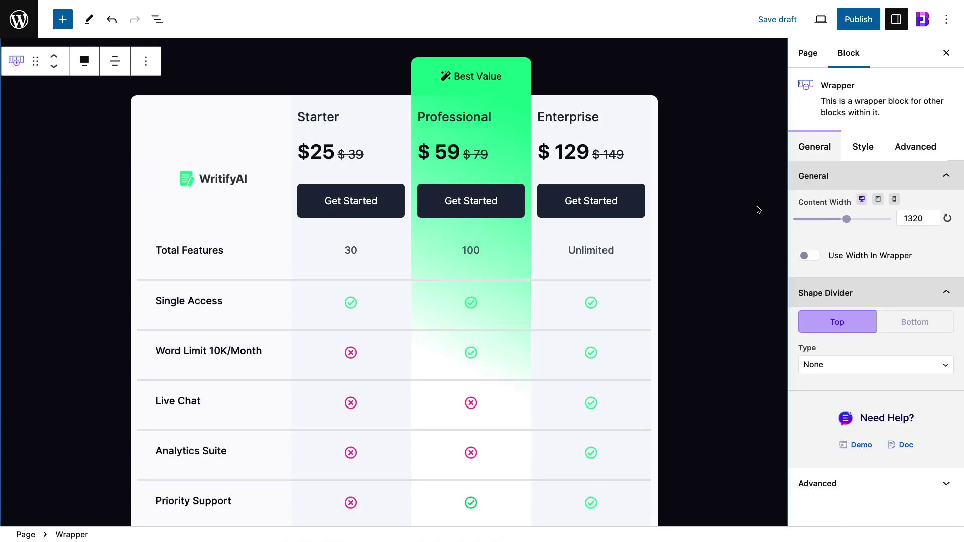
- Publish the Multicolumn Pricing page and open it on the live site
left_click(857, 19)
left_click(861, 20)
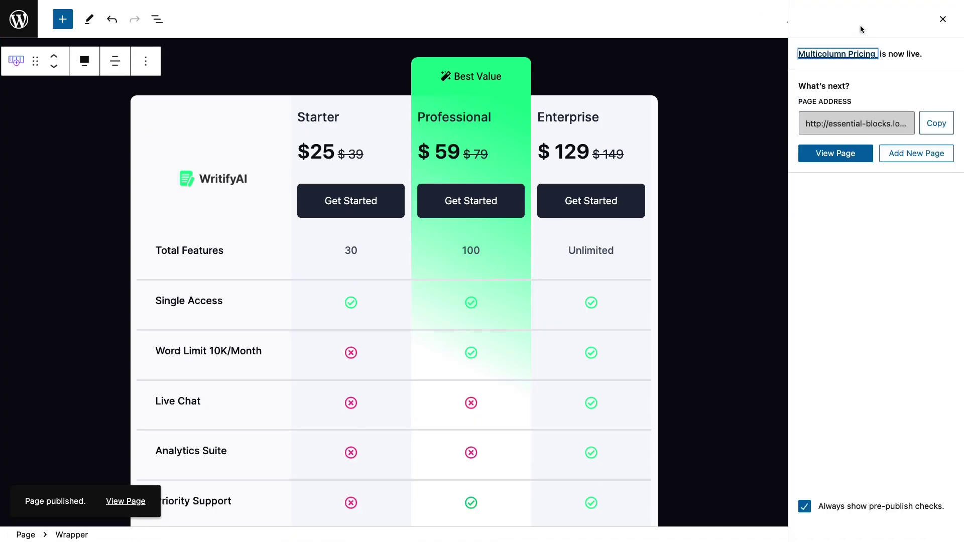
left_click(849, 158)
- Expand the pricing table with See More to show all feature rows
scroll(929, 305, "down", 15)
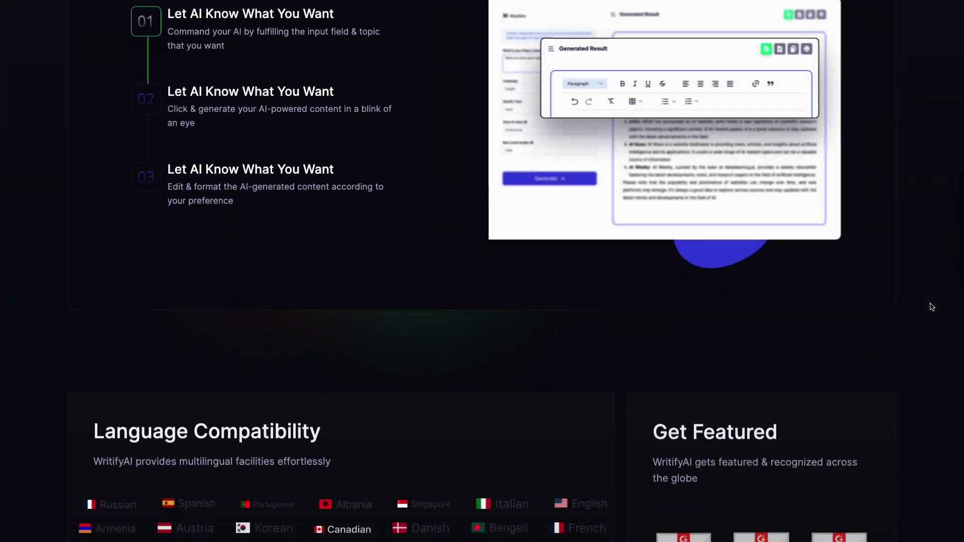
scroll(931, 306, "down", 5)
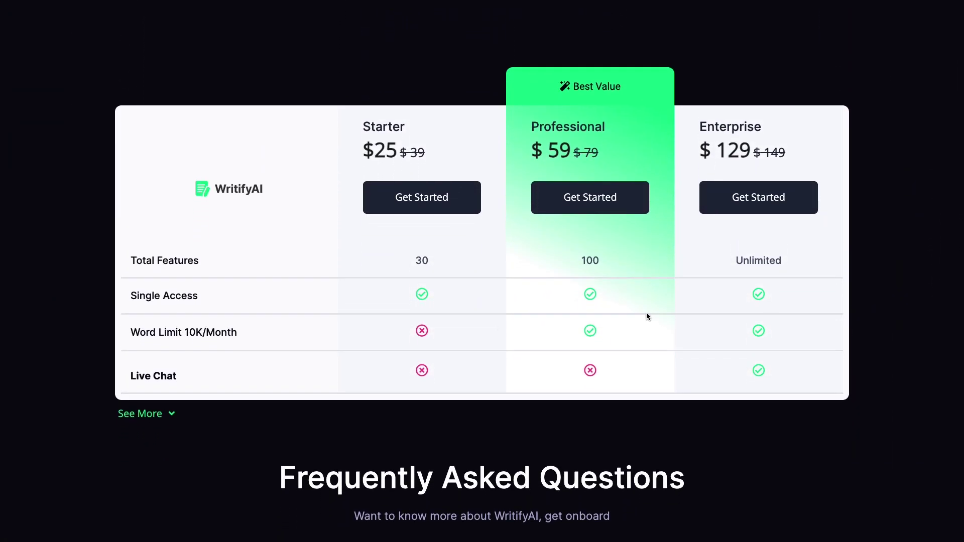
left_click(151, 413)
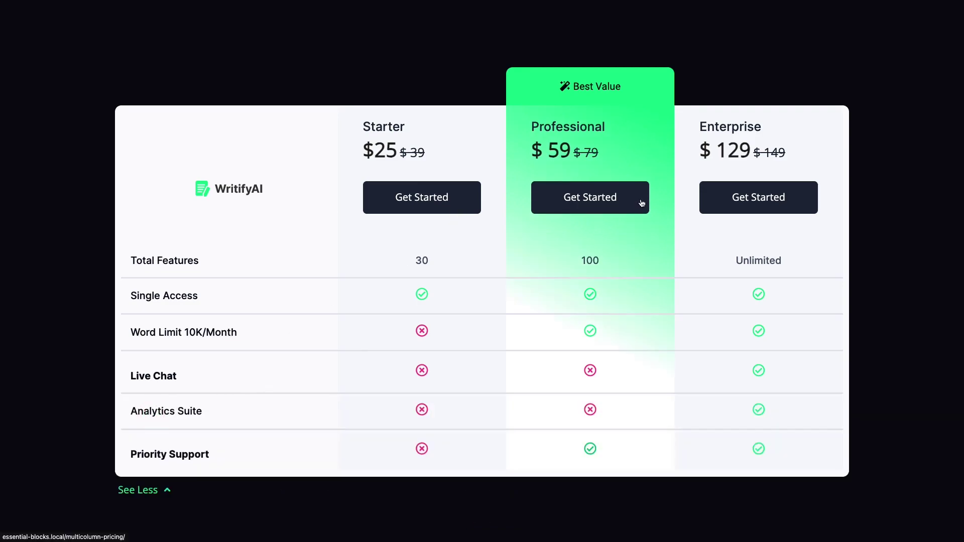
scroll(719, 206, "up", 1)
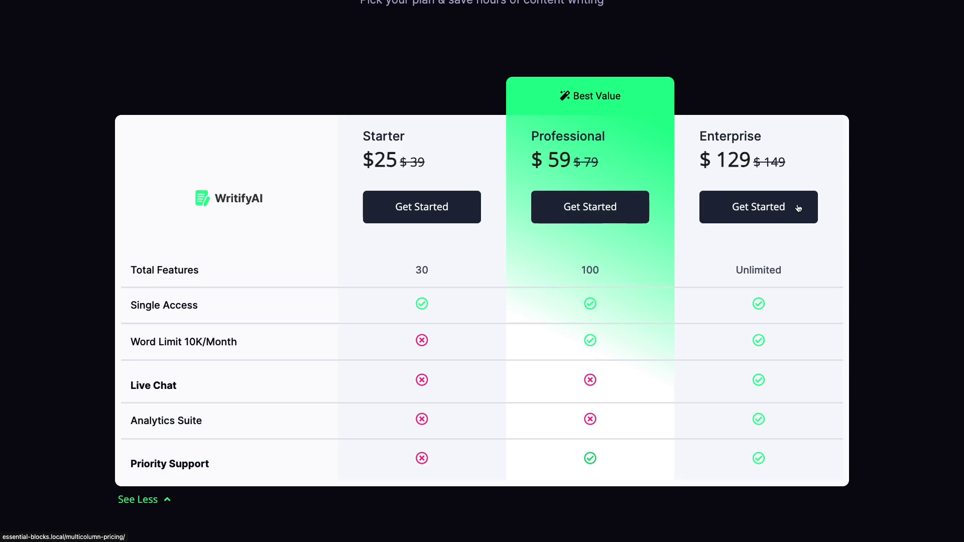